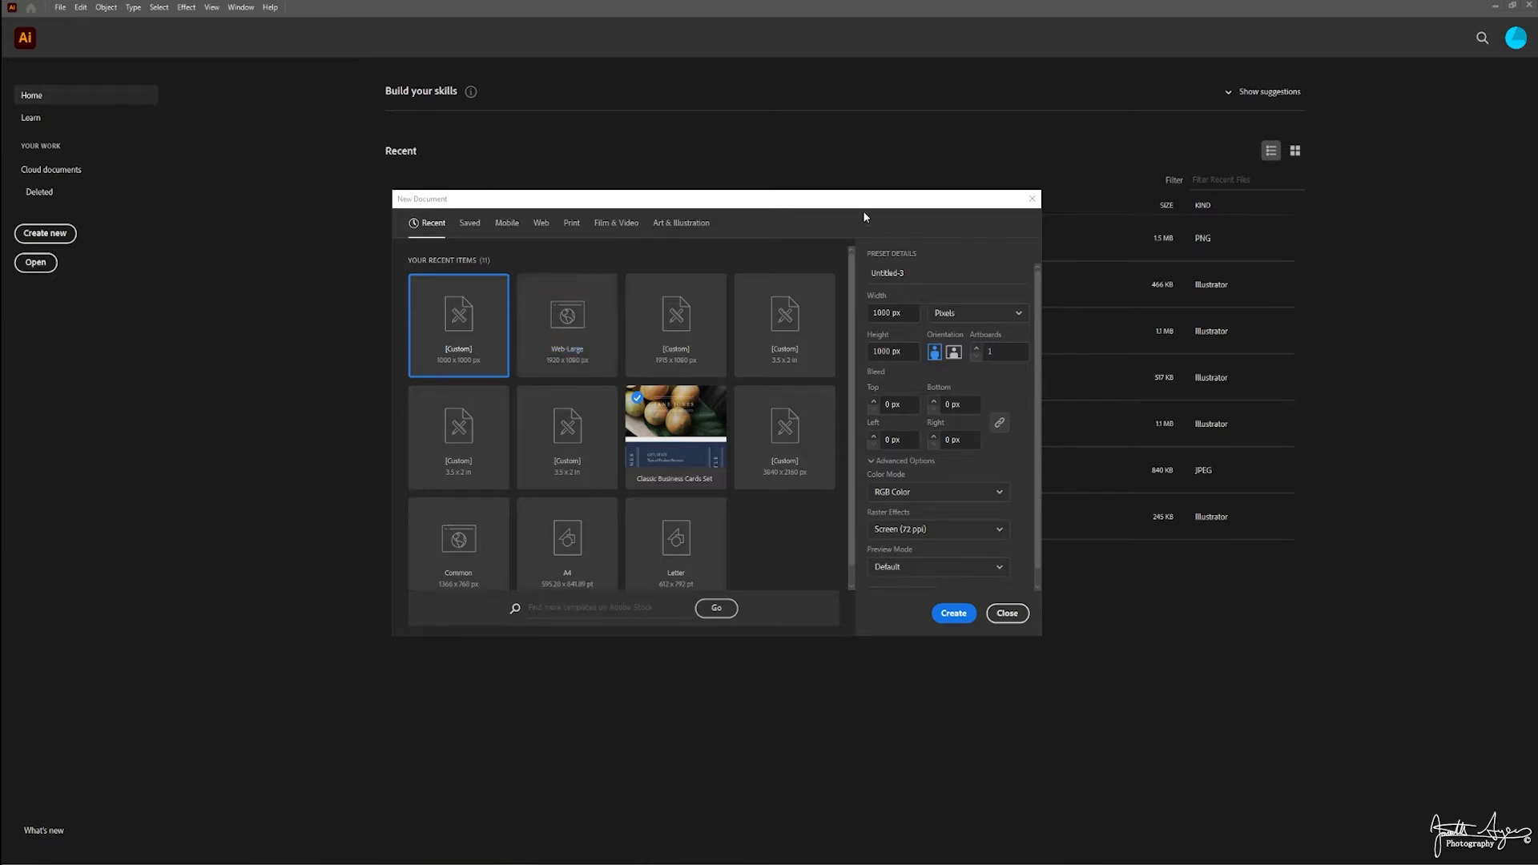
Set the new document's number of artboards to 4.
left_click(446, 204)
scroll(997, 437, "down", 1)
scroll(1013, 453, "up", 1)
left_click(976, 350)
left_click(976, 349)
scroll(992, 385, "down", 1)
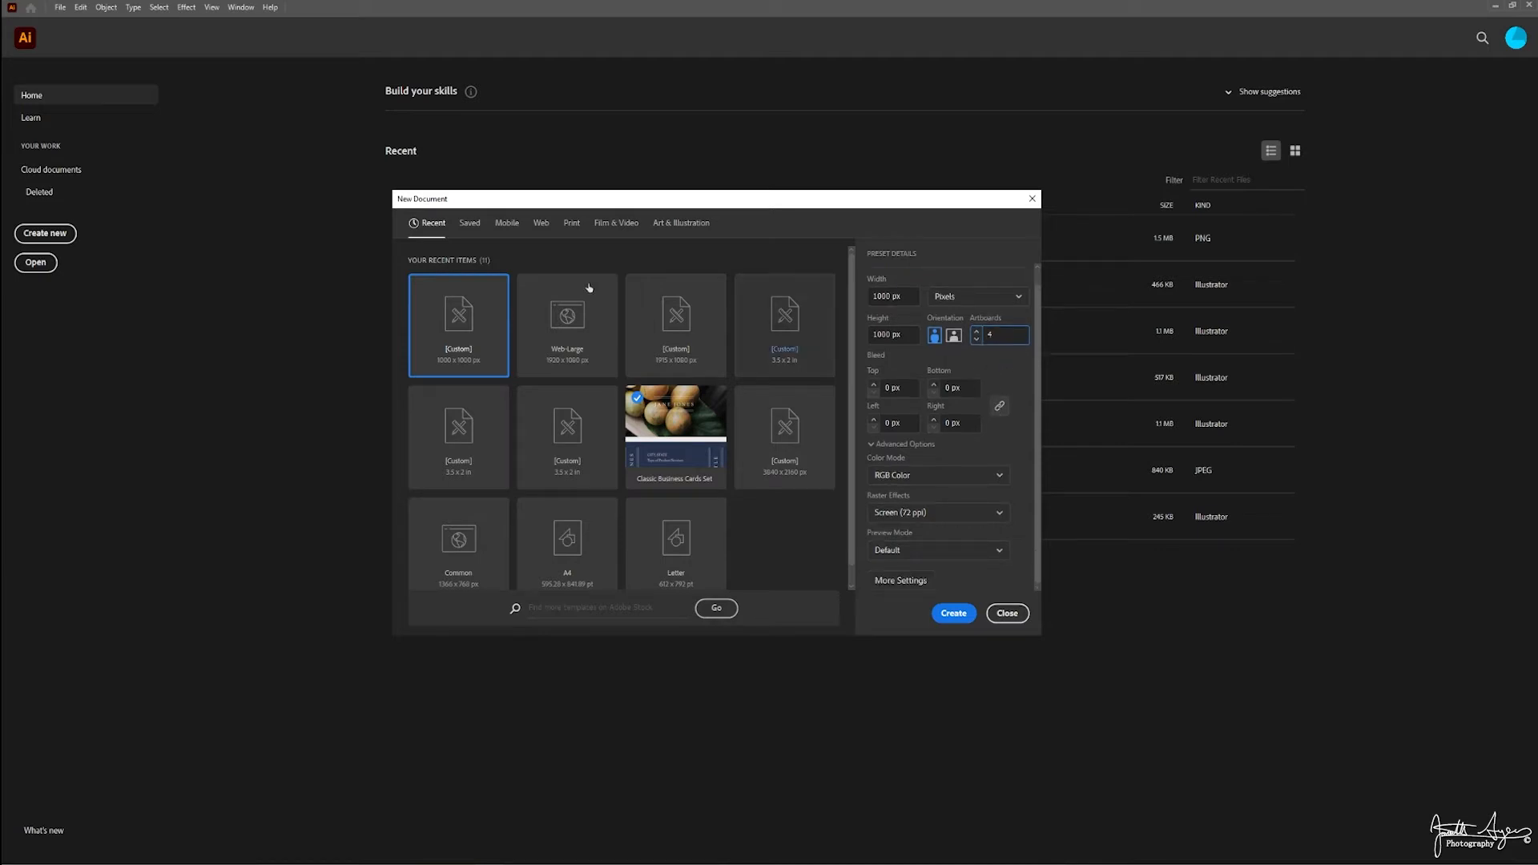
In the additional document settings, try 6 artboards with 3 columns and switch the layout to a grid by column.
left_click(921, 581)
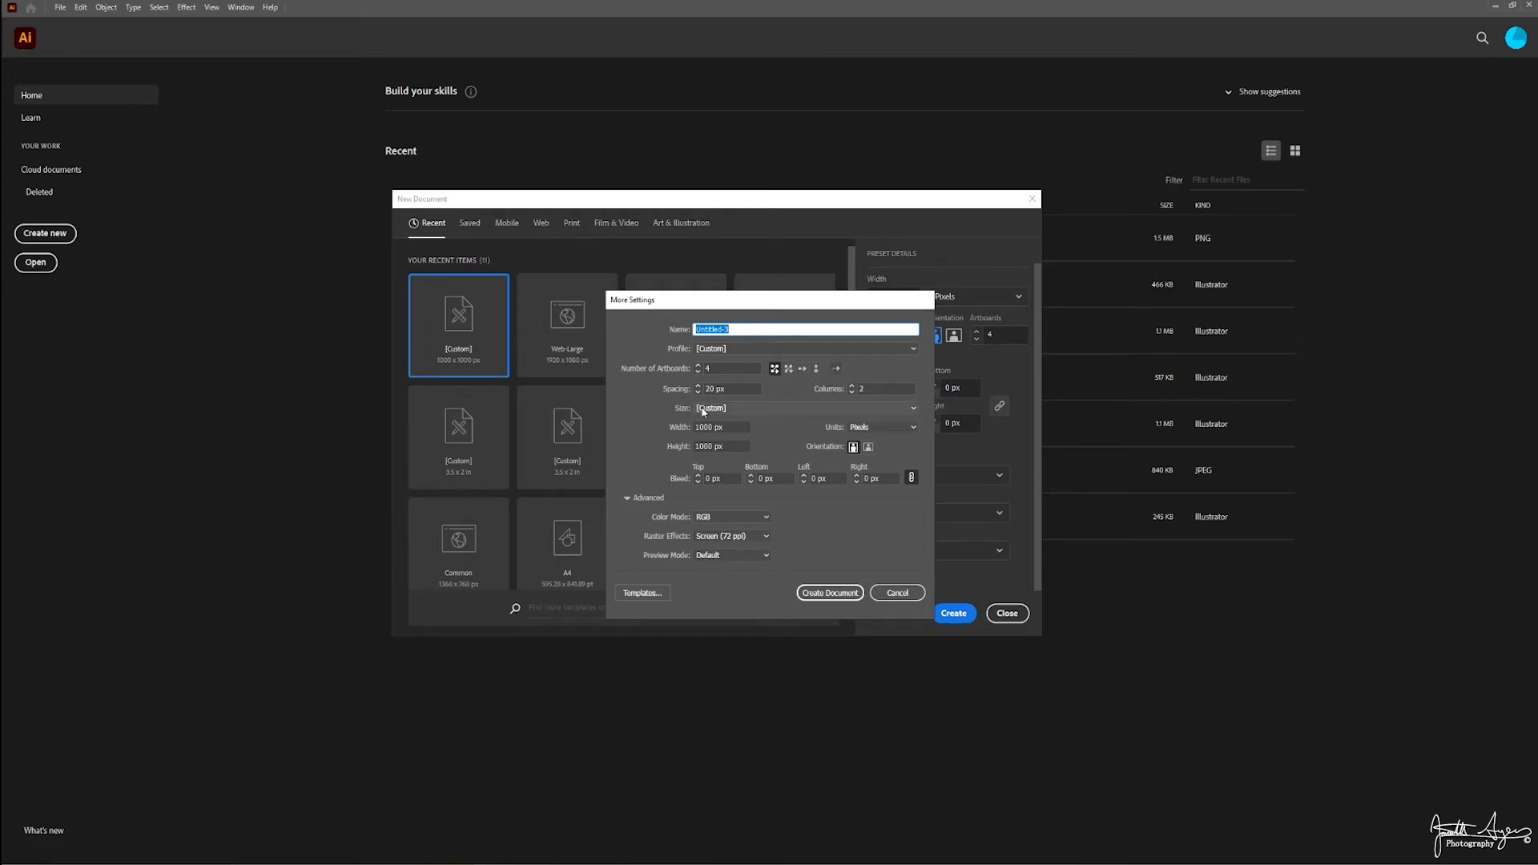
left_click(888, 388)
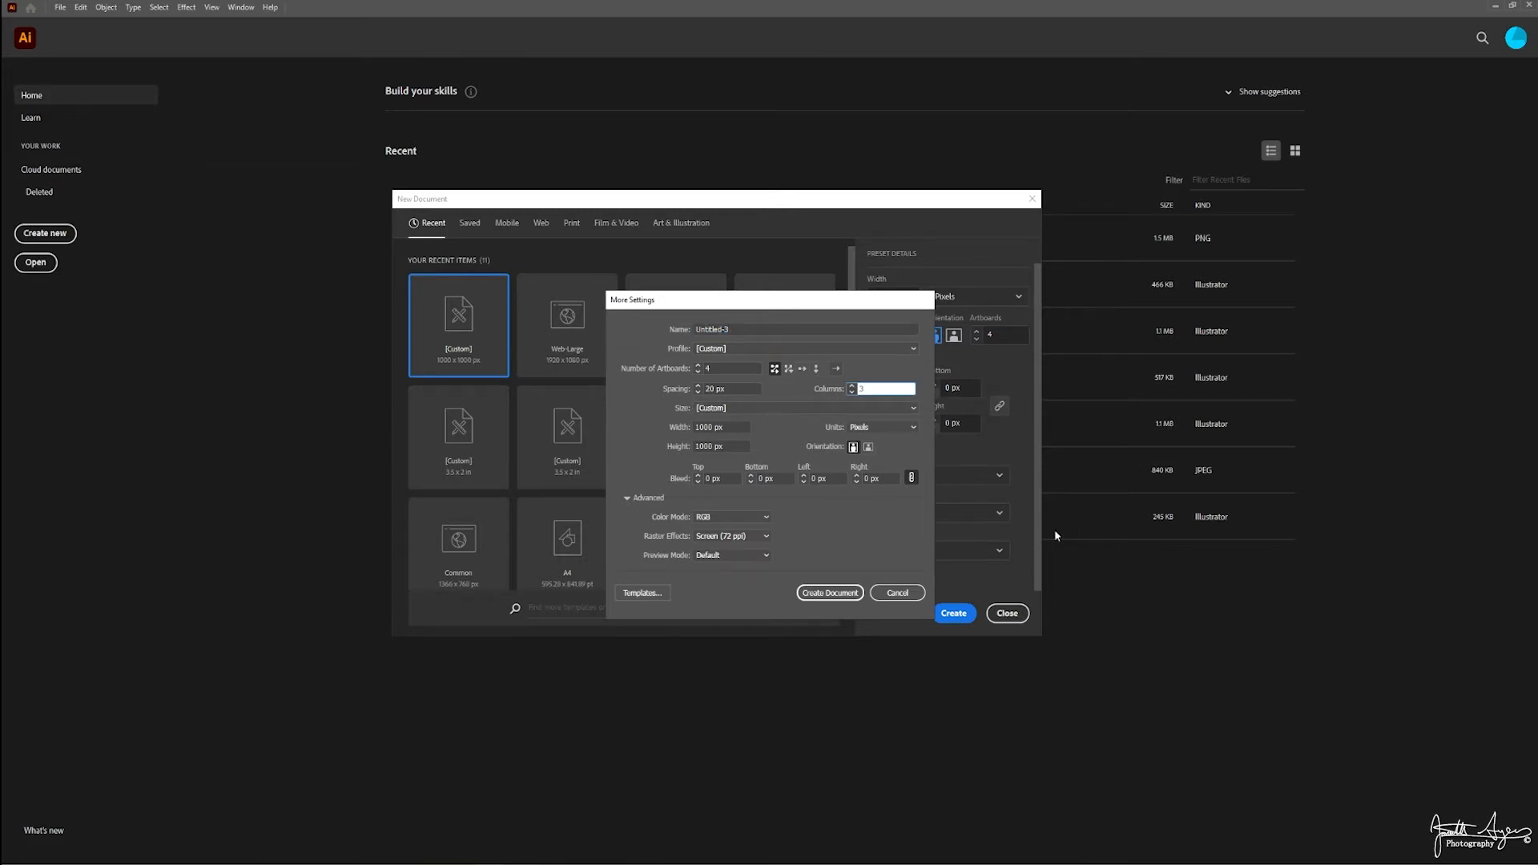
double_click(712, 368)
type("6")
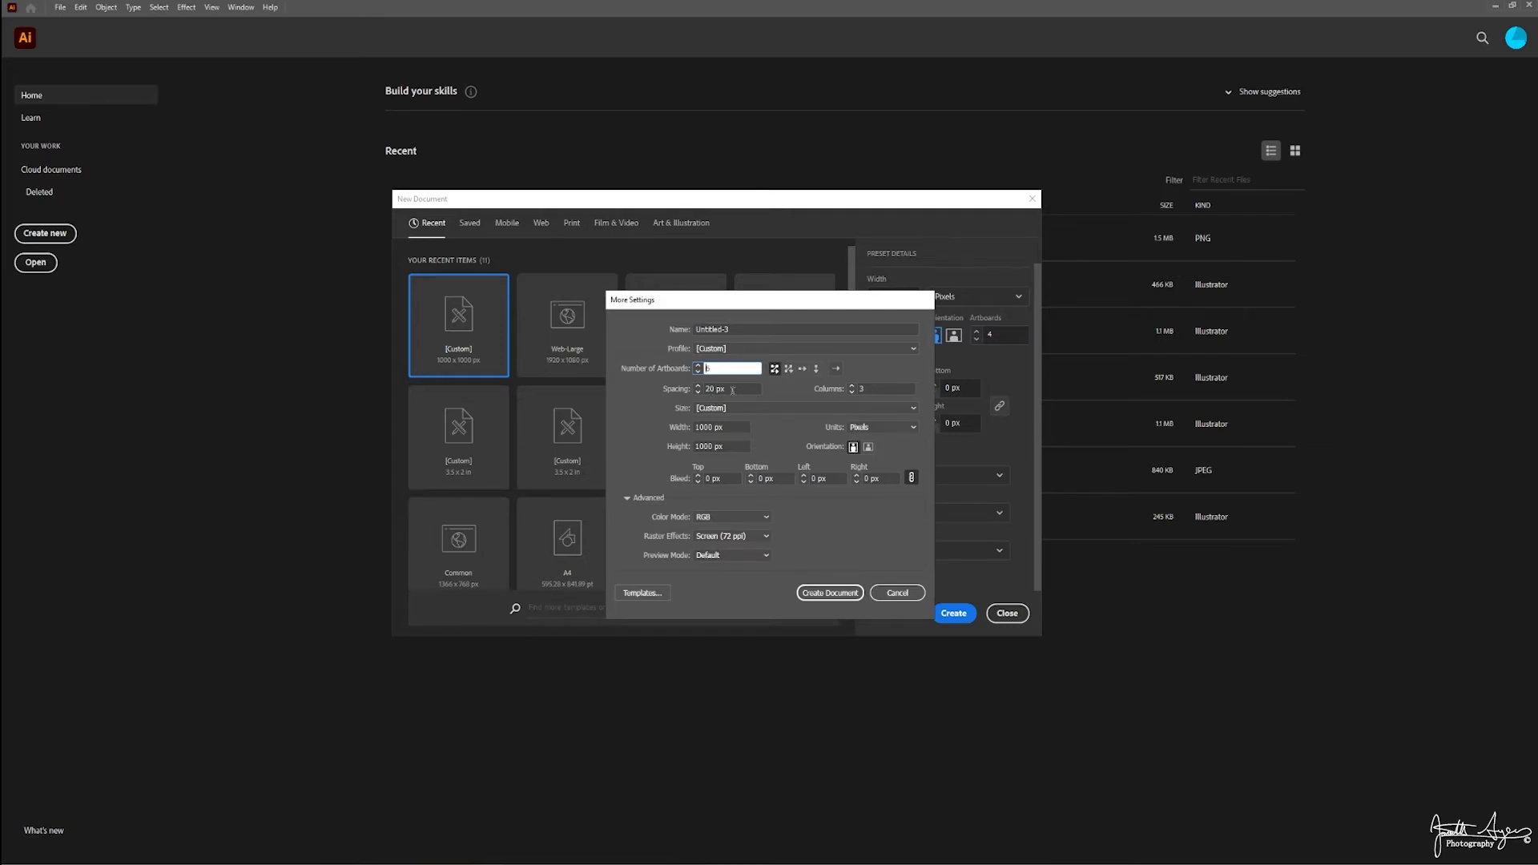
left_click(788, 369)
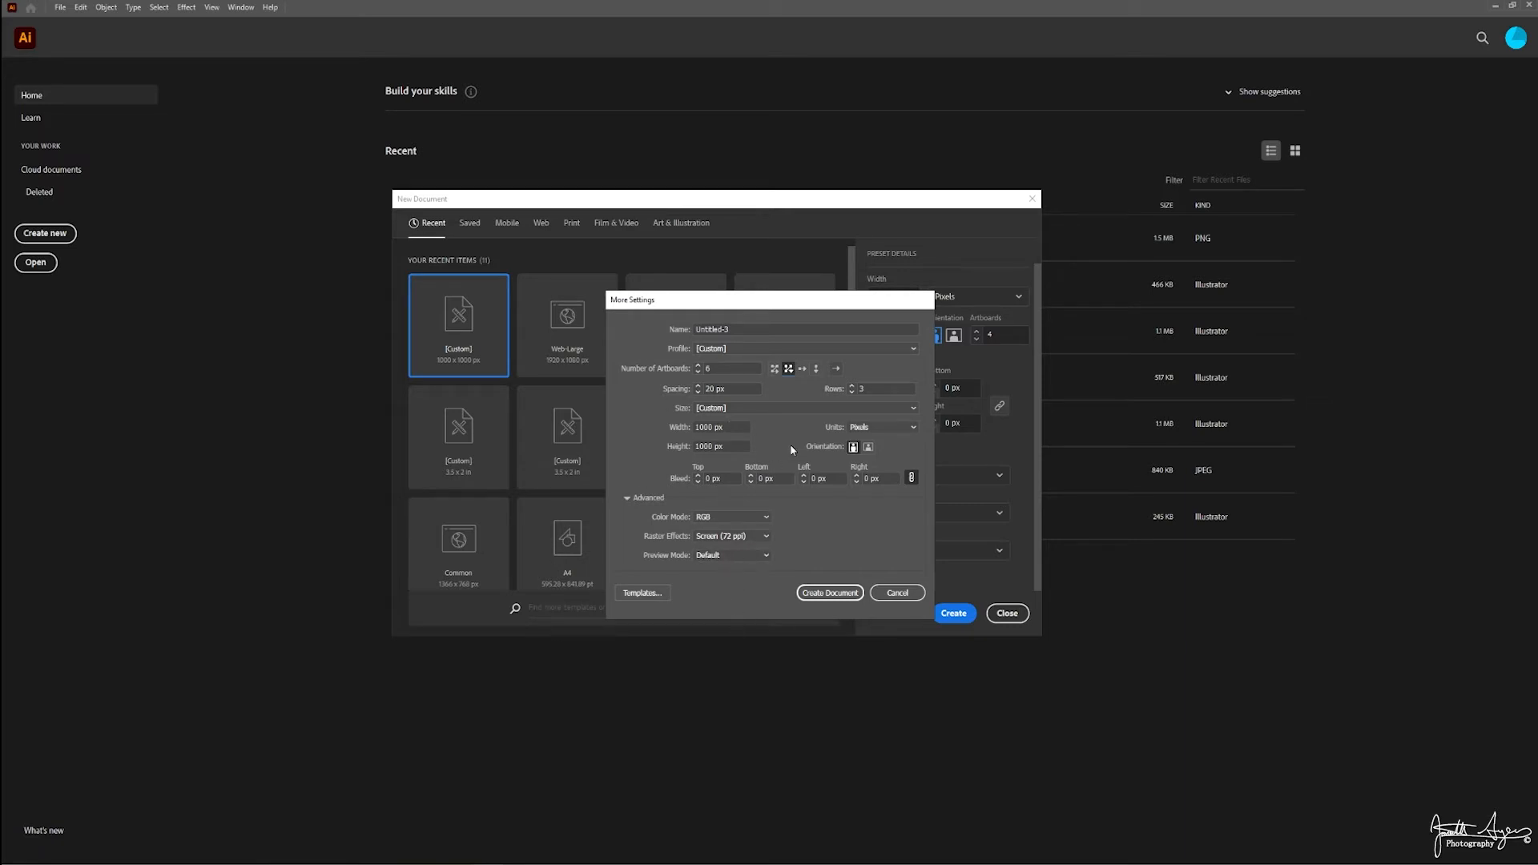
Try the single-row and single-column artboard layouts, set the artboard count to 1, and cancel the additional settings.
left_click(801, 369)
left_click(816, 370)
left_click(737, 369)
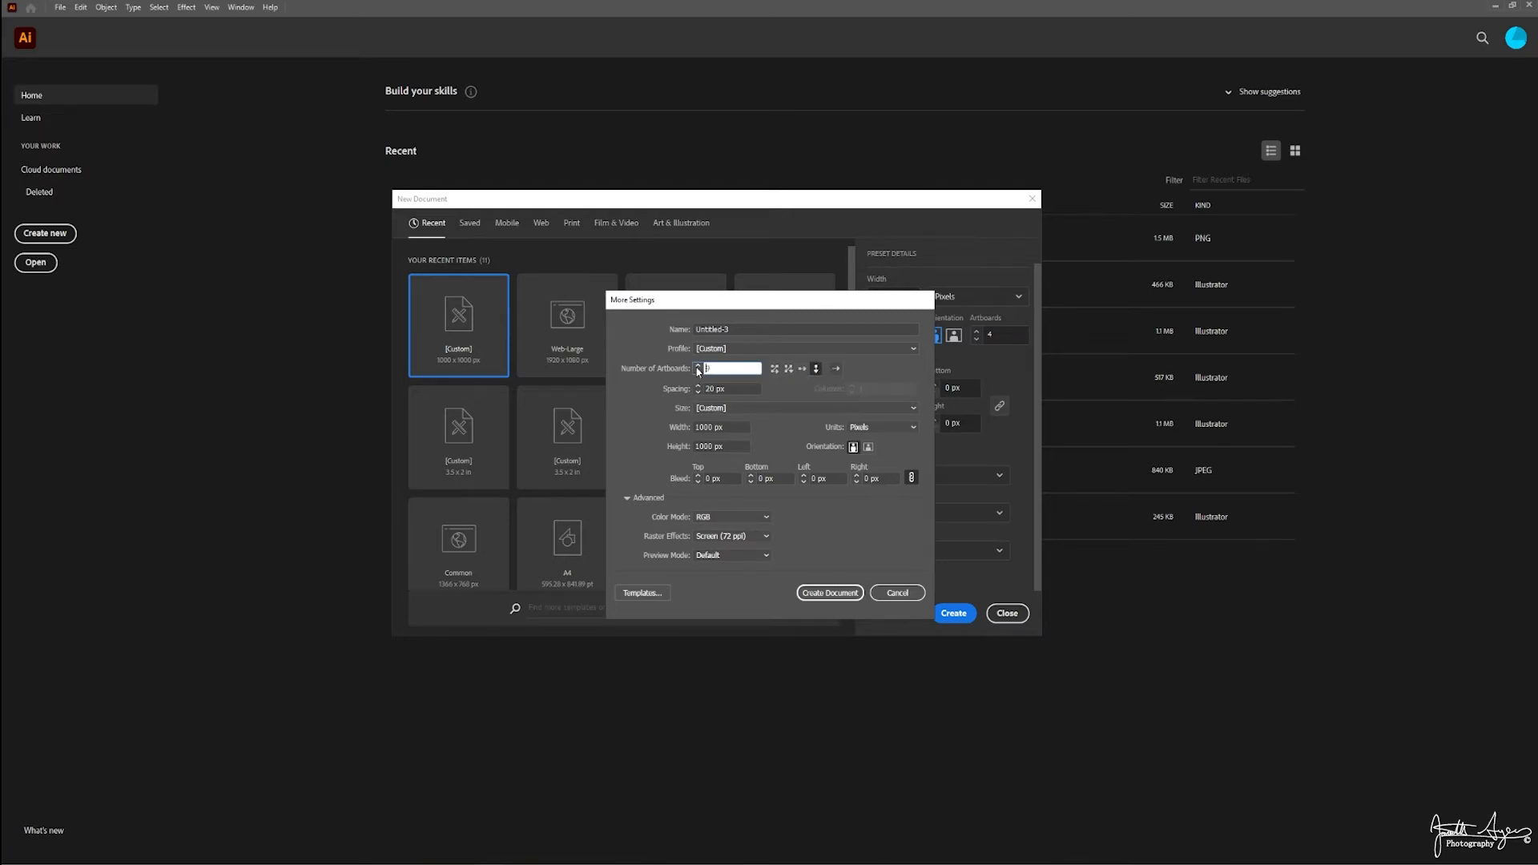
type("1")
left_click(895, 594)
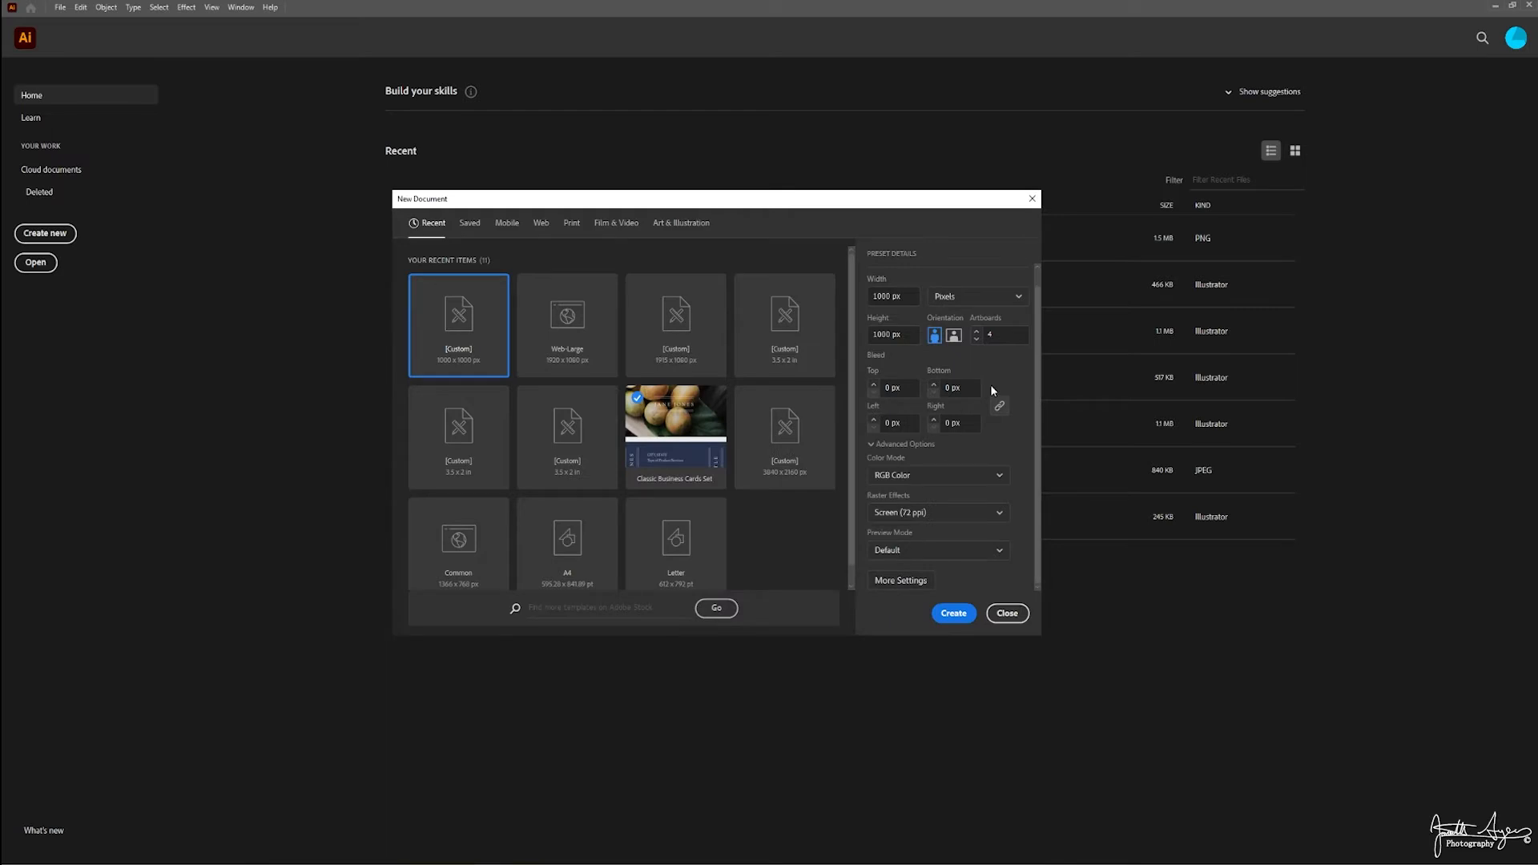
Set the artboard count back to 1, create the 1000 × 1000 px document, and leave artboard editing.
left_click(976, 339)
scroll(1023, 516, "up", 1)
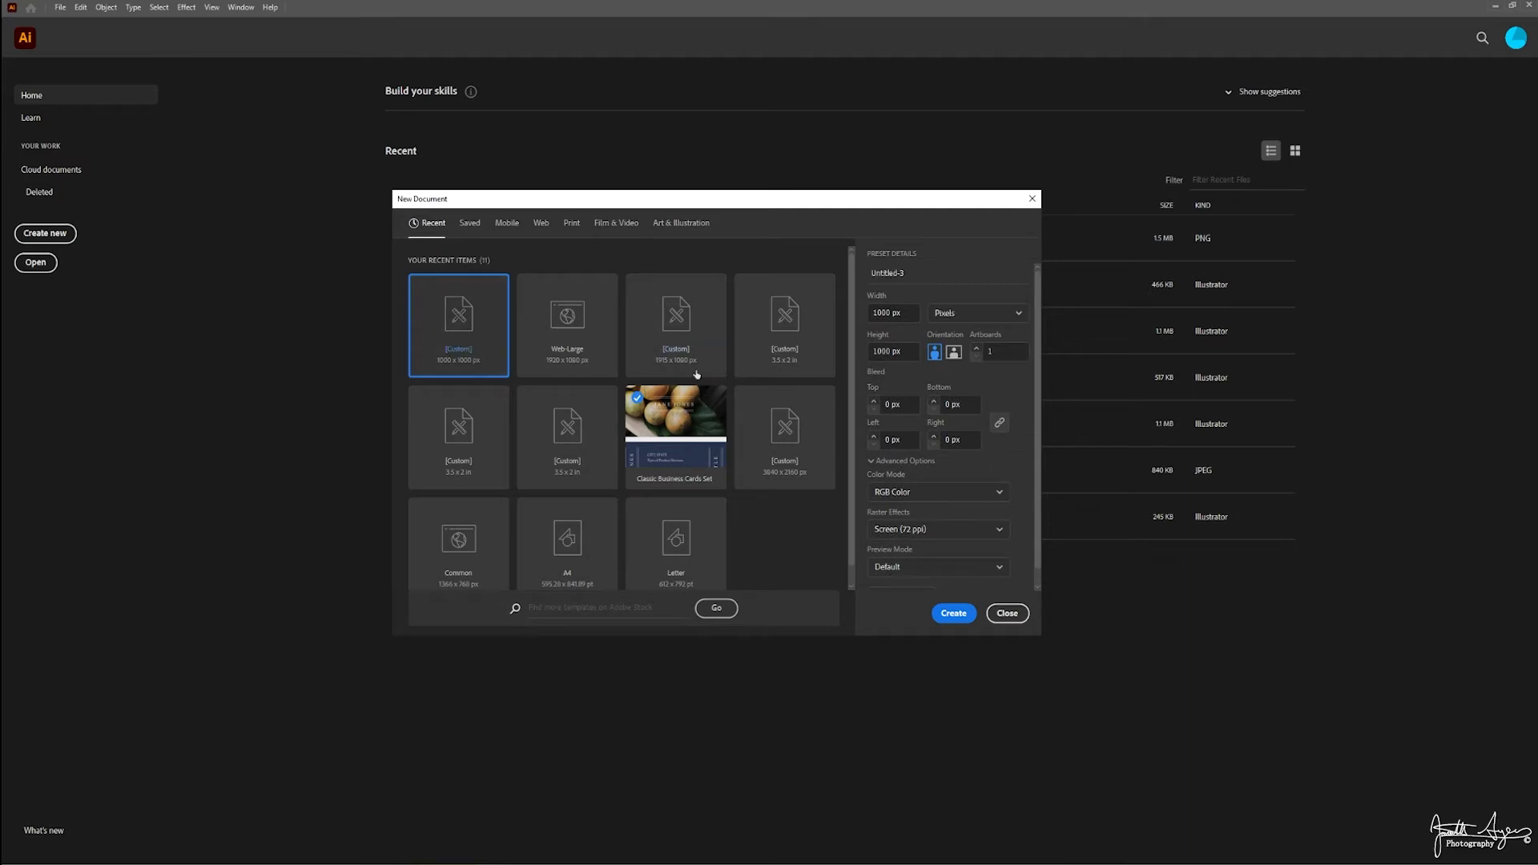
left_click(953, 613)
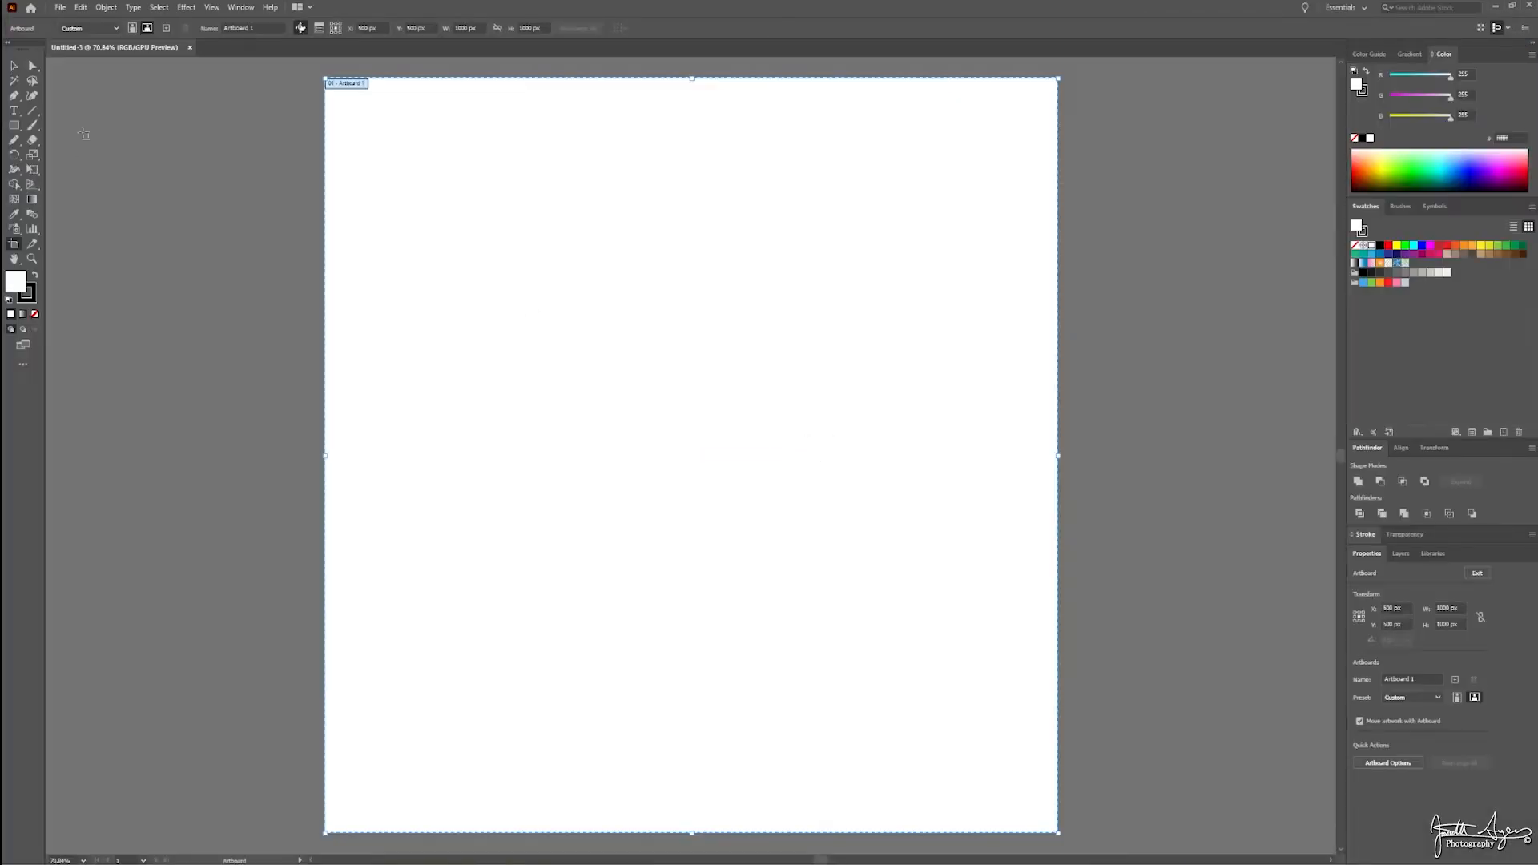
left_click(14, 66)
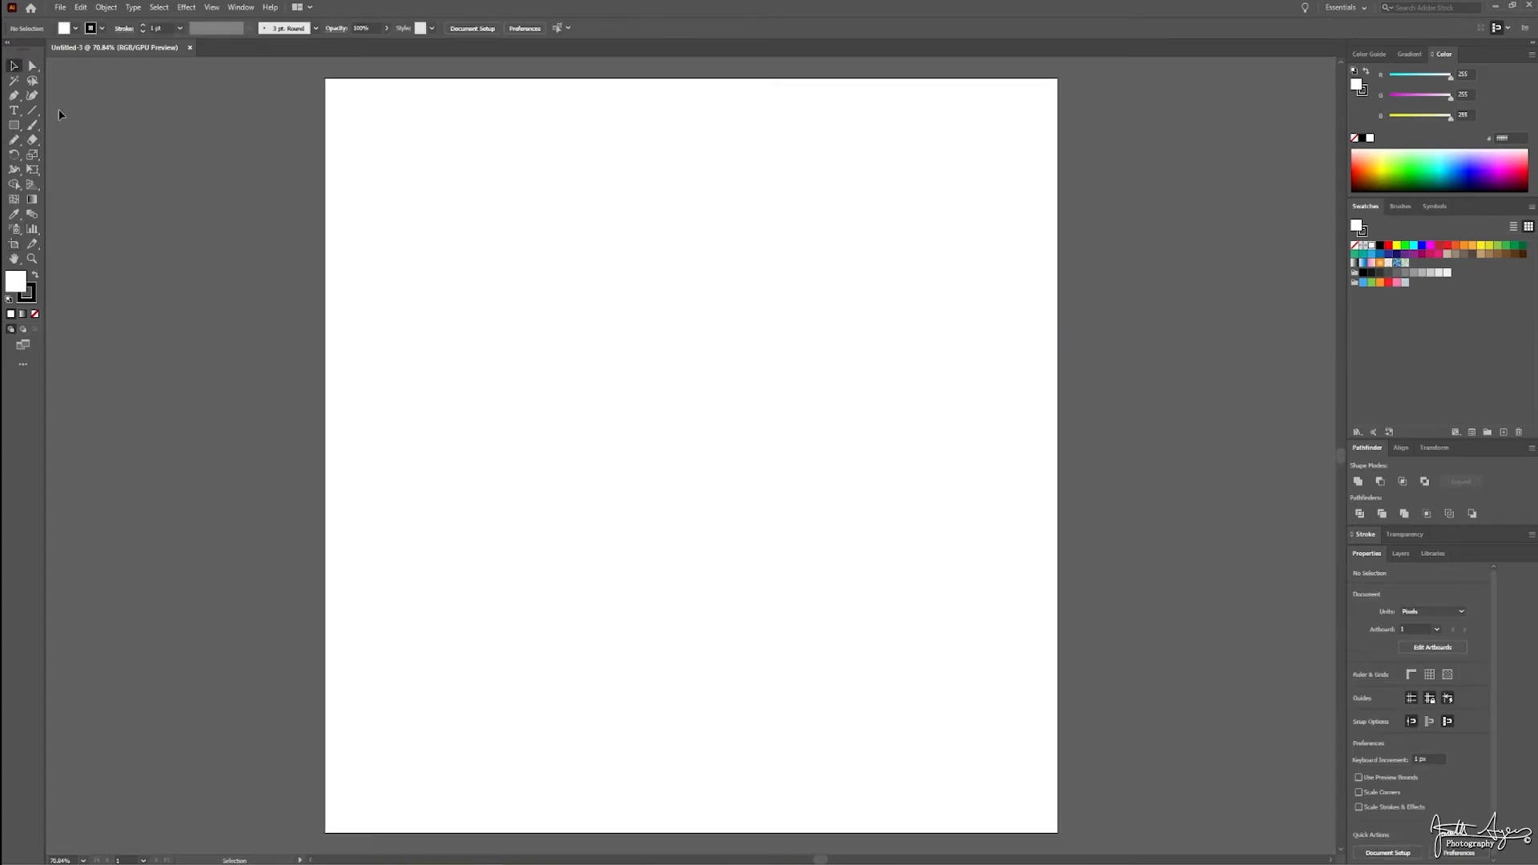
Draw an extra artboard about 460 × 333 px beside the first one and delete it.
left_click(13, 245)
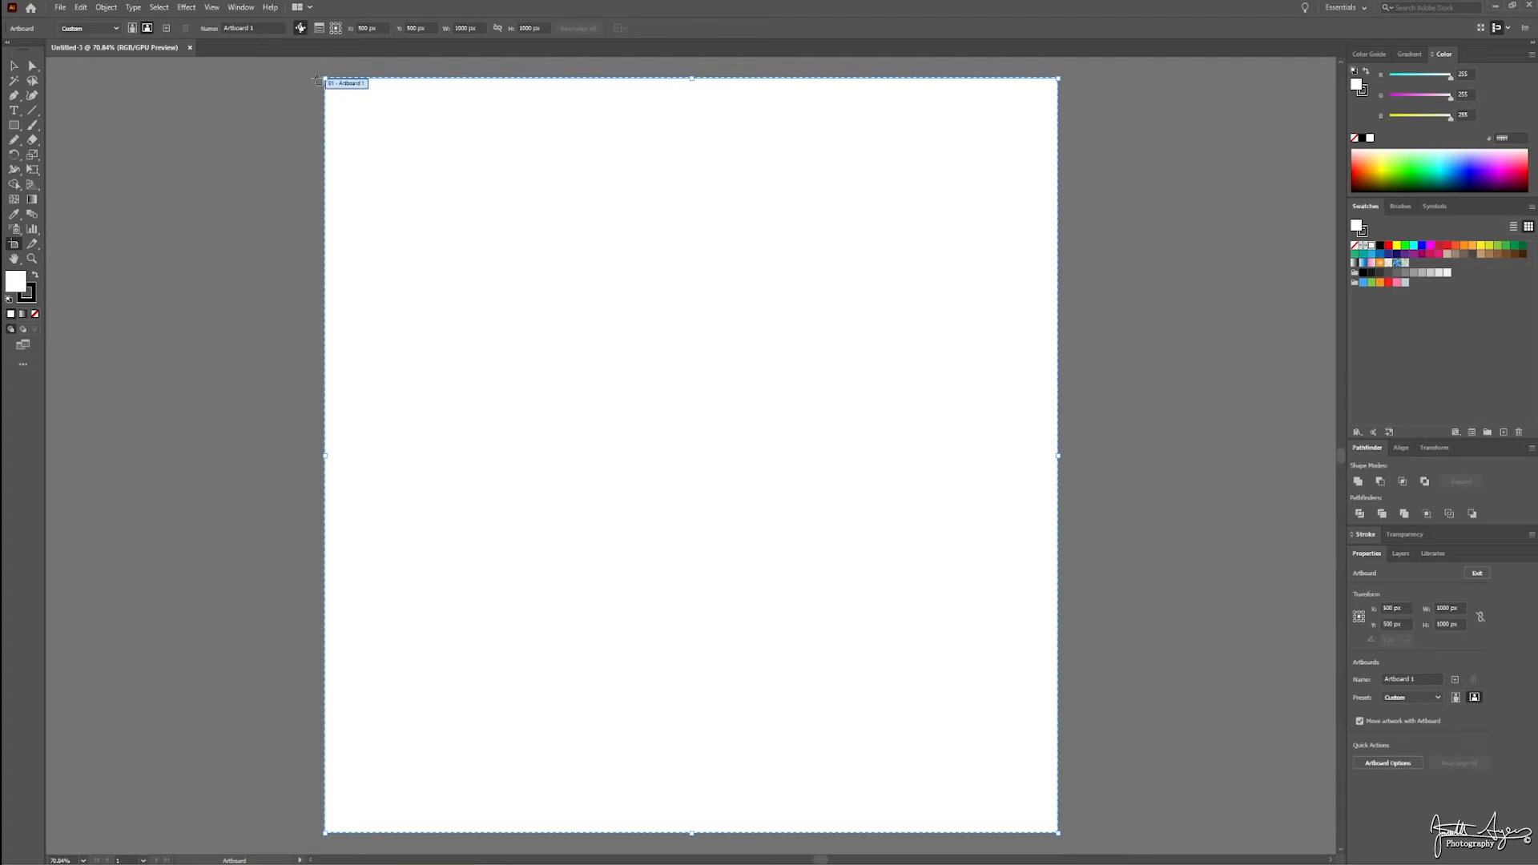
left_click_drag(317, 79, 57, 329)
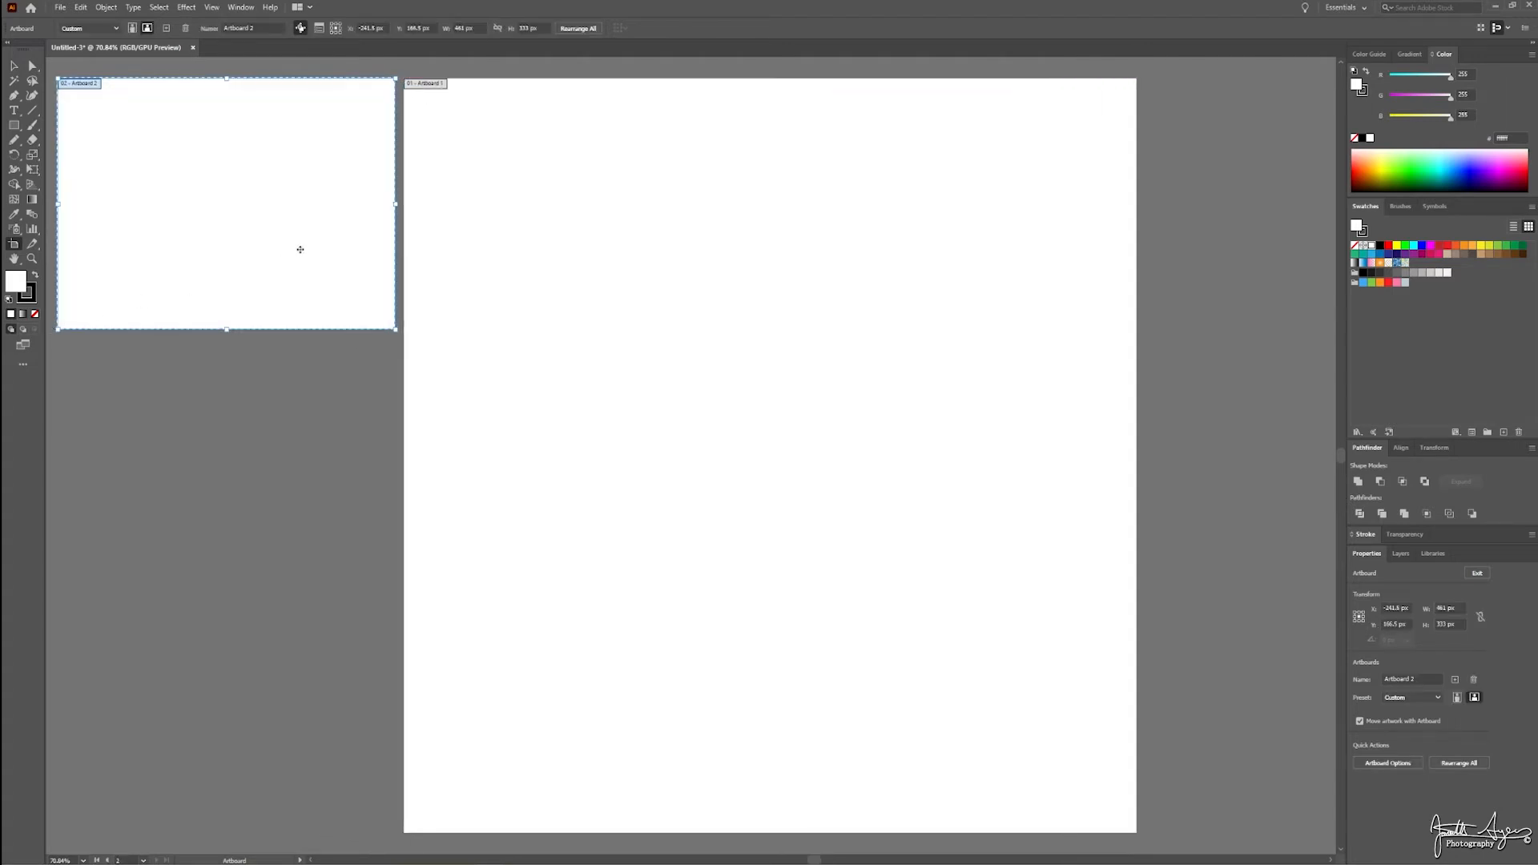
key("Delete")
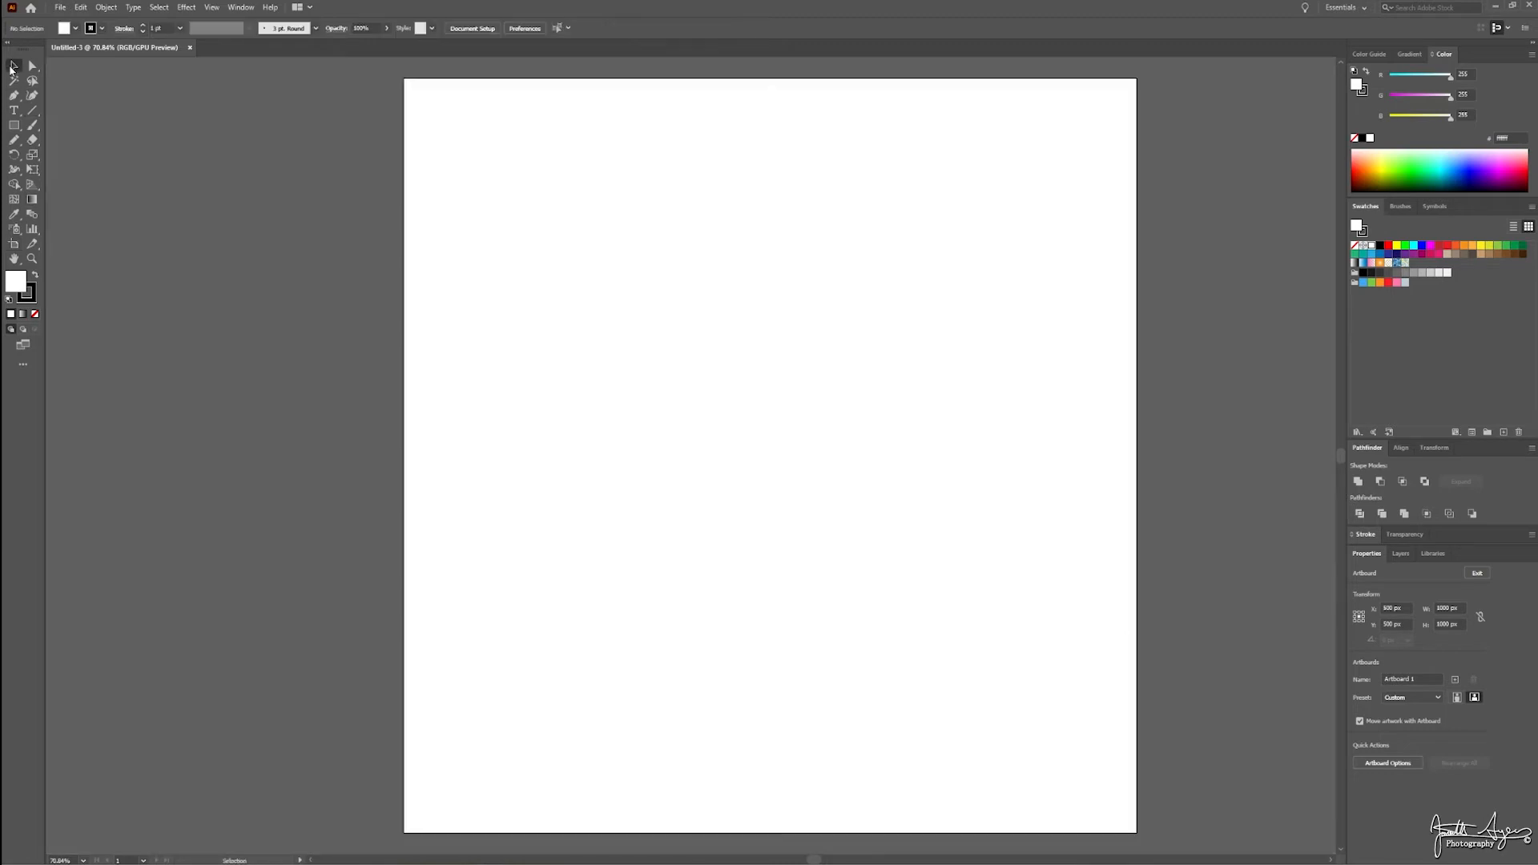
left_click(13, 66)
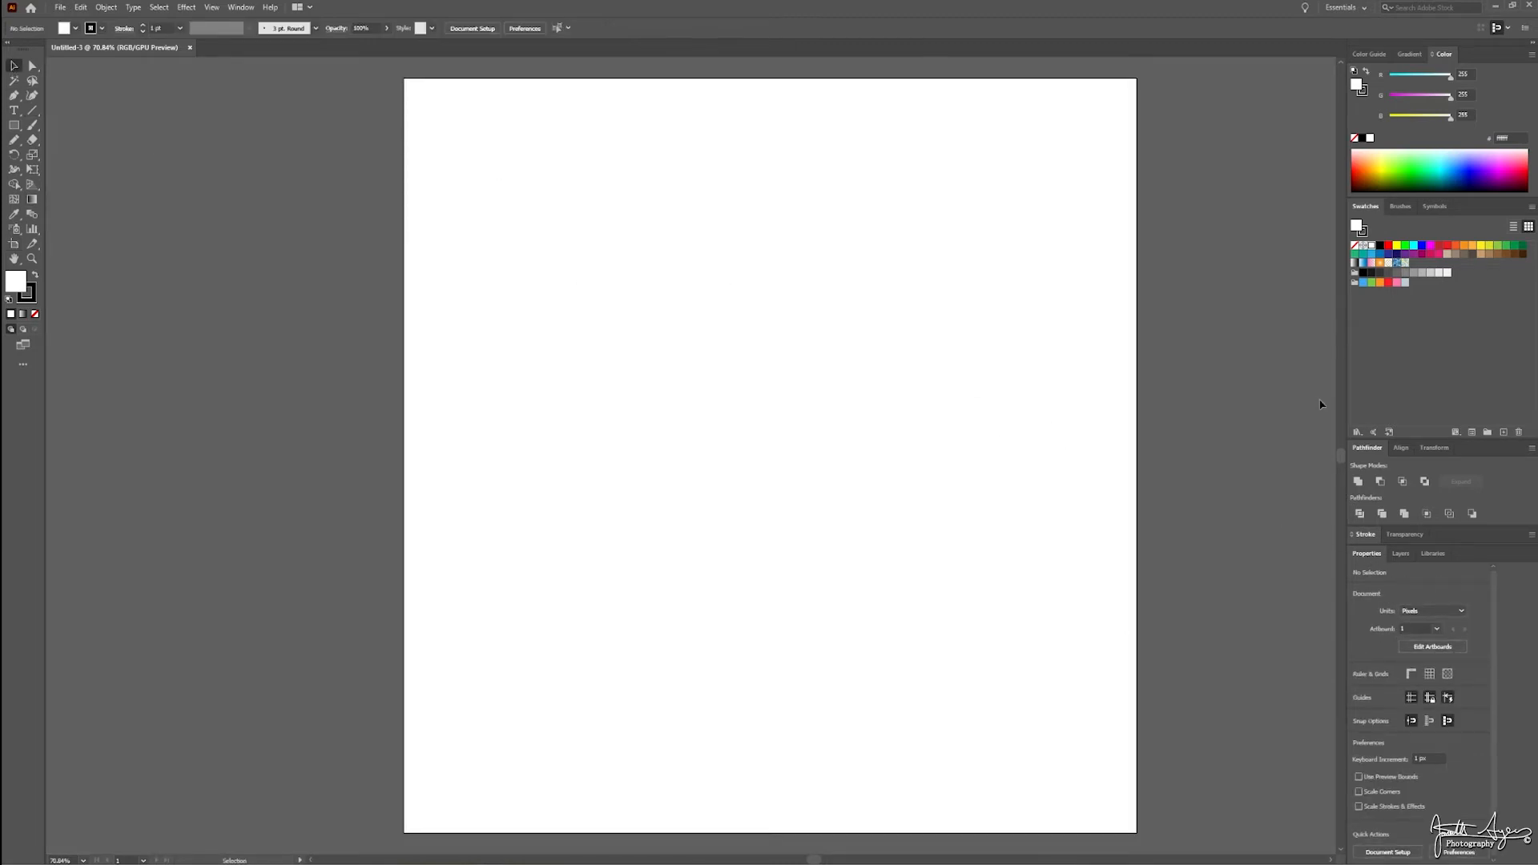
left_click(240, 8)
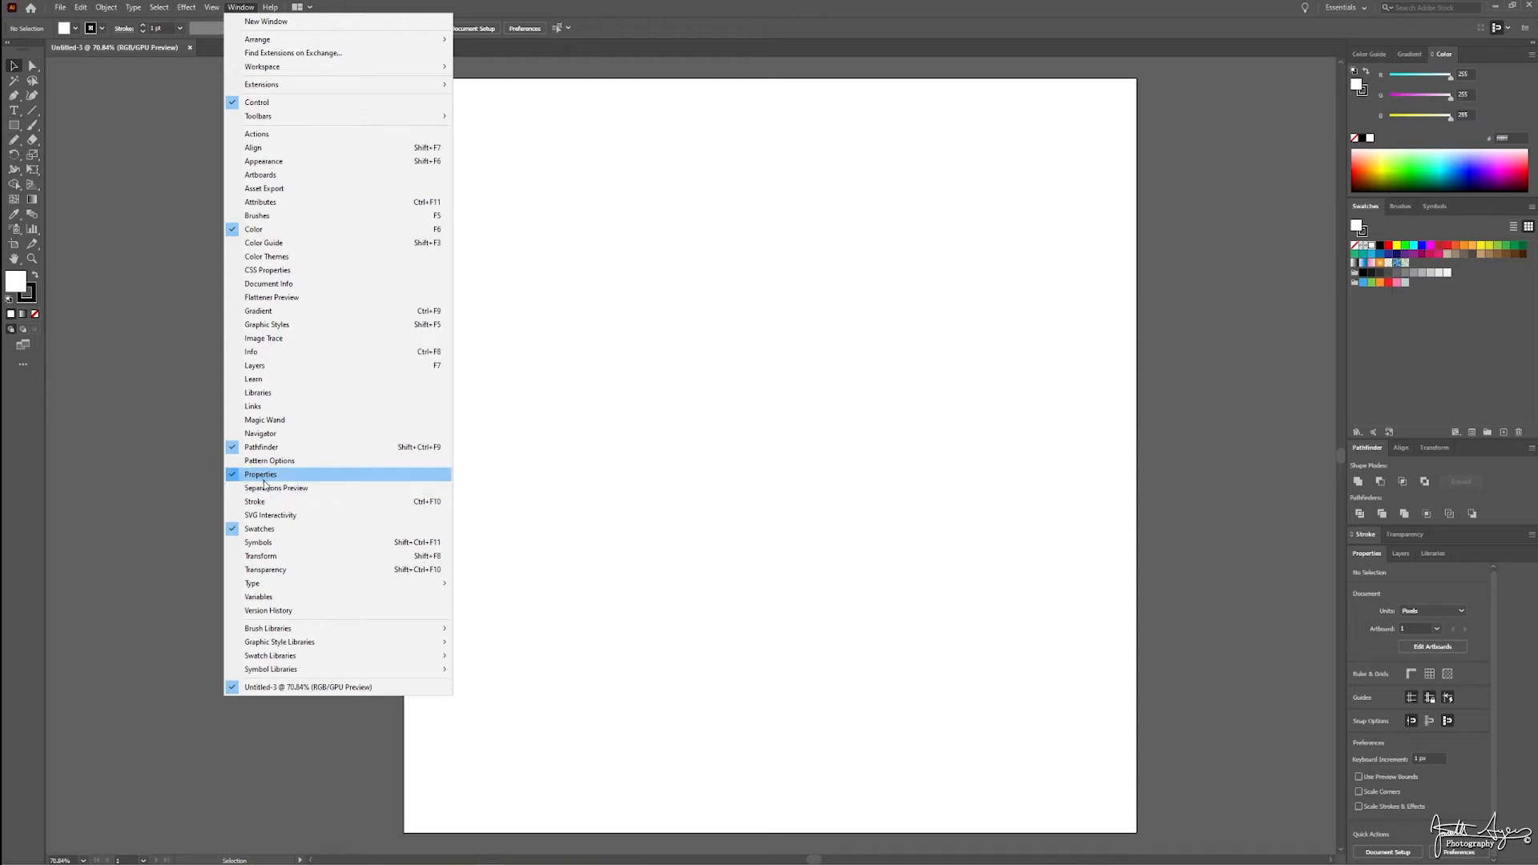
left_click(1419, 550)
left_click(1400, 554)
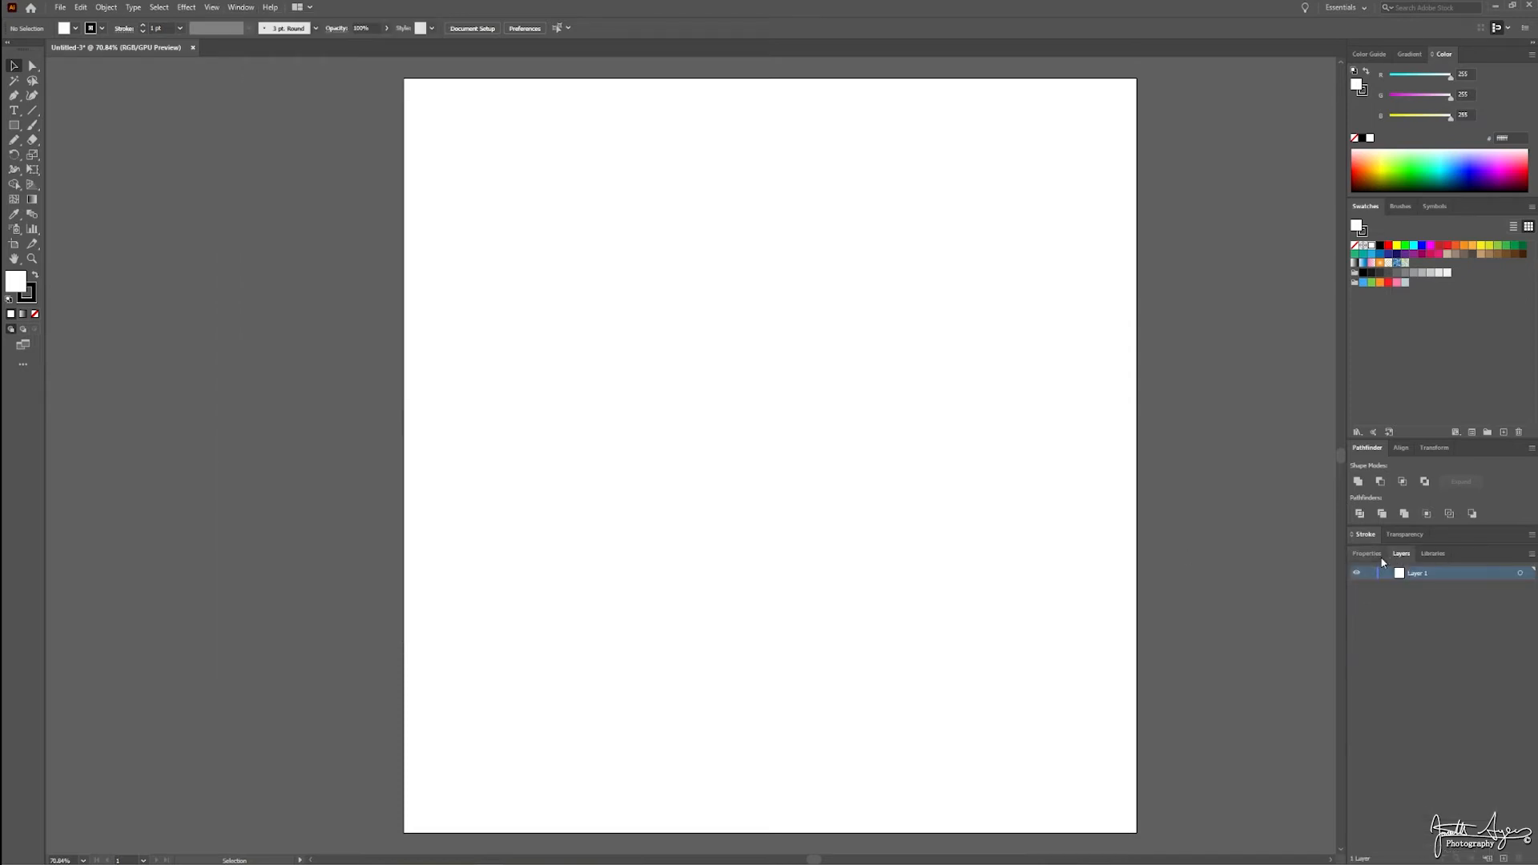
left_click(1367, 554)
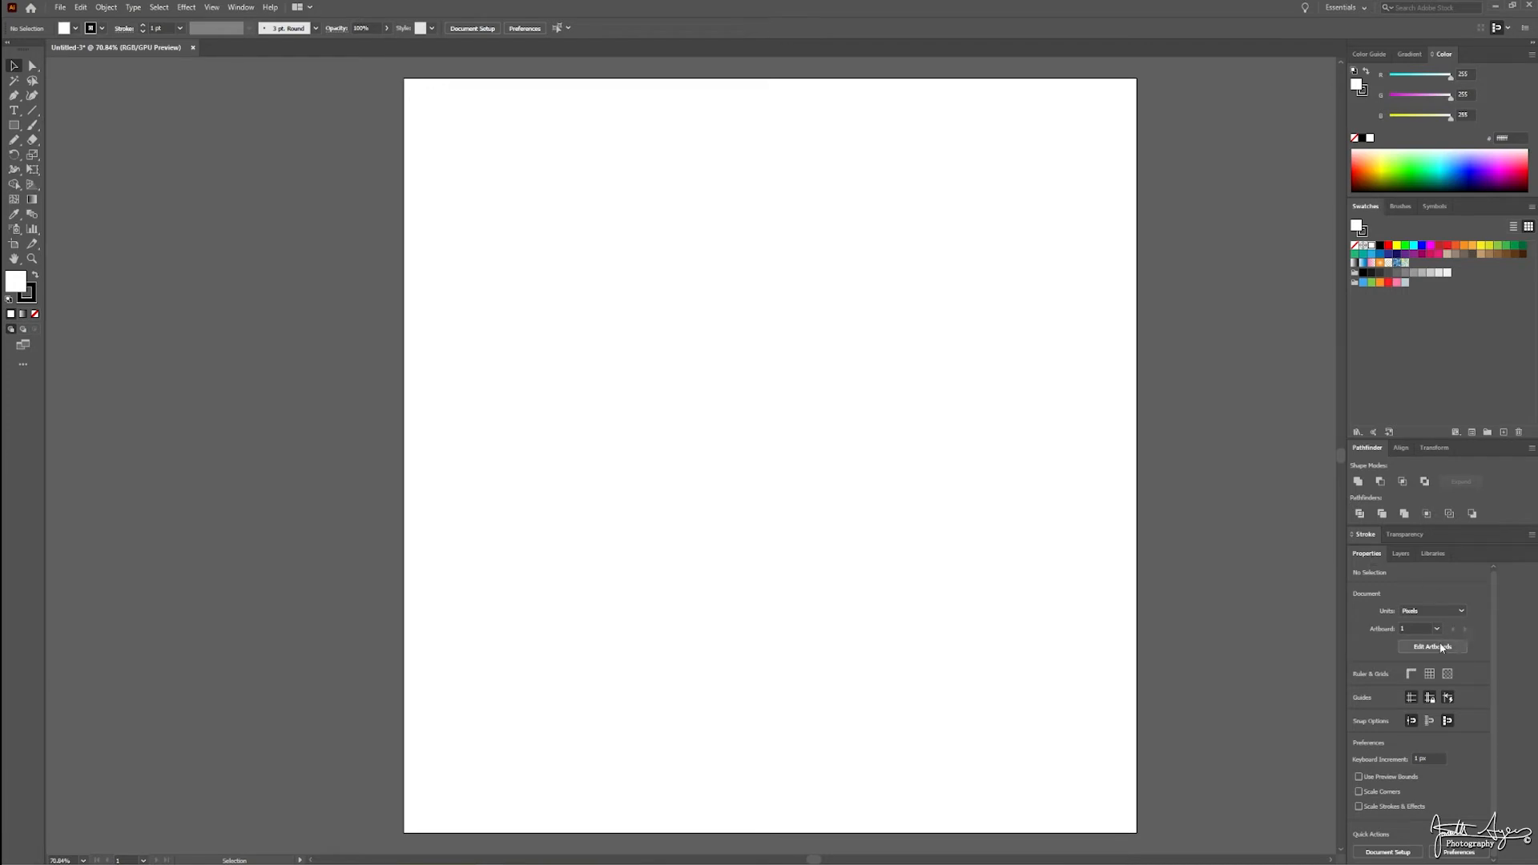
Enter artboard editing and add two new 1000 × 1000 px artboards in a row beside the existing one.
left_click(1447, 649)
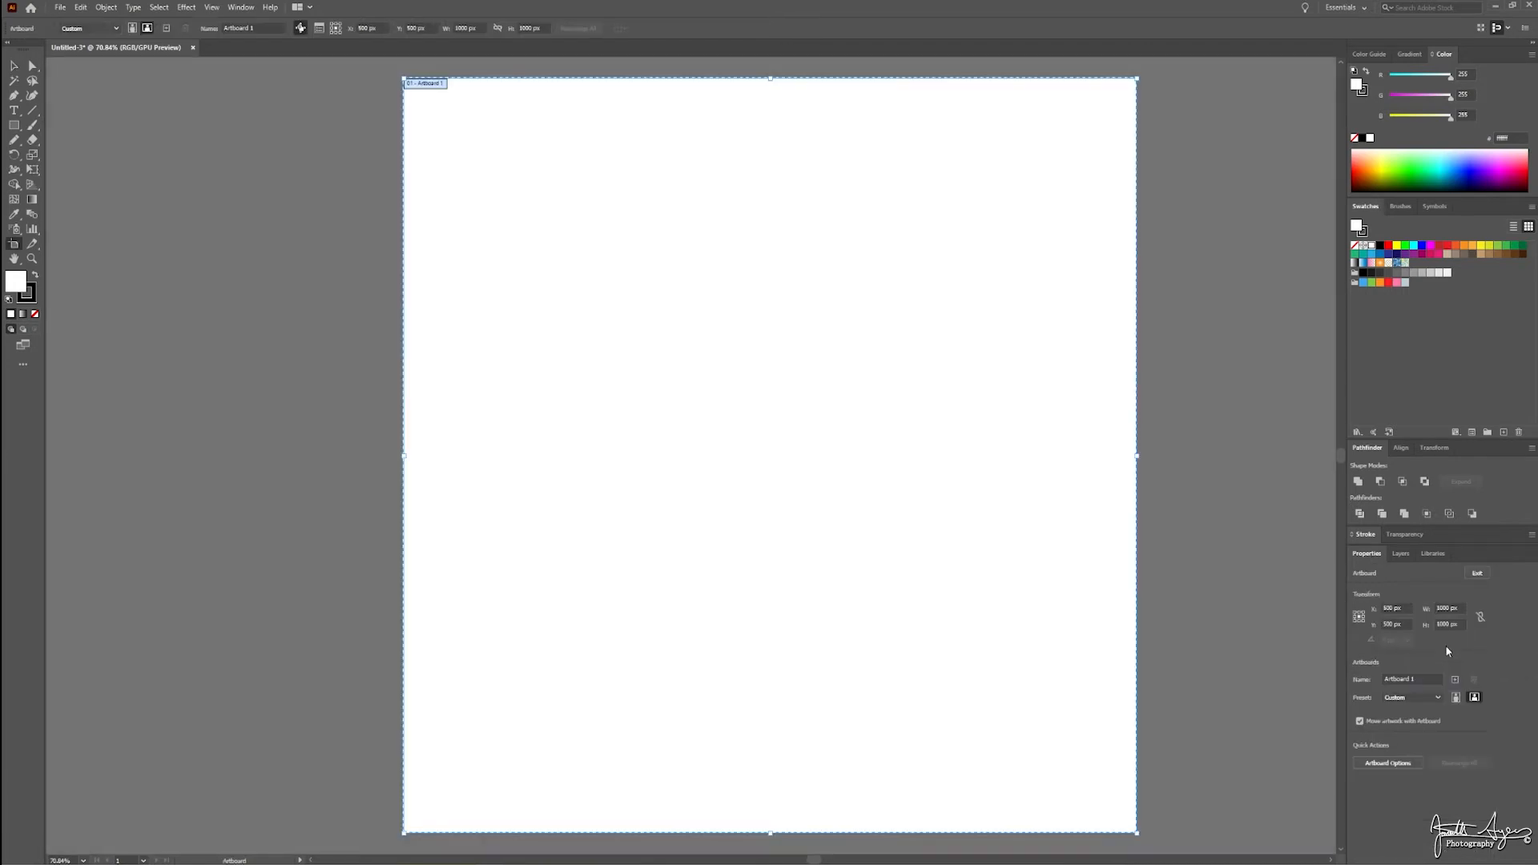
left_click(1456, 679)
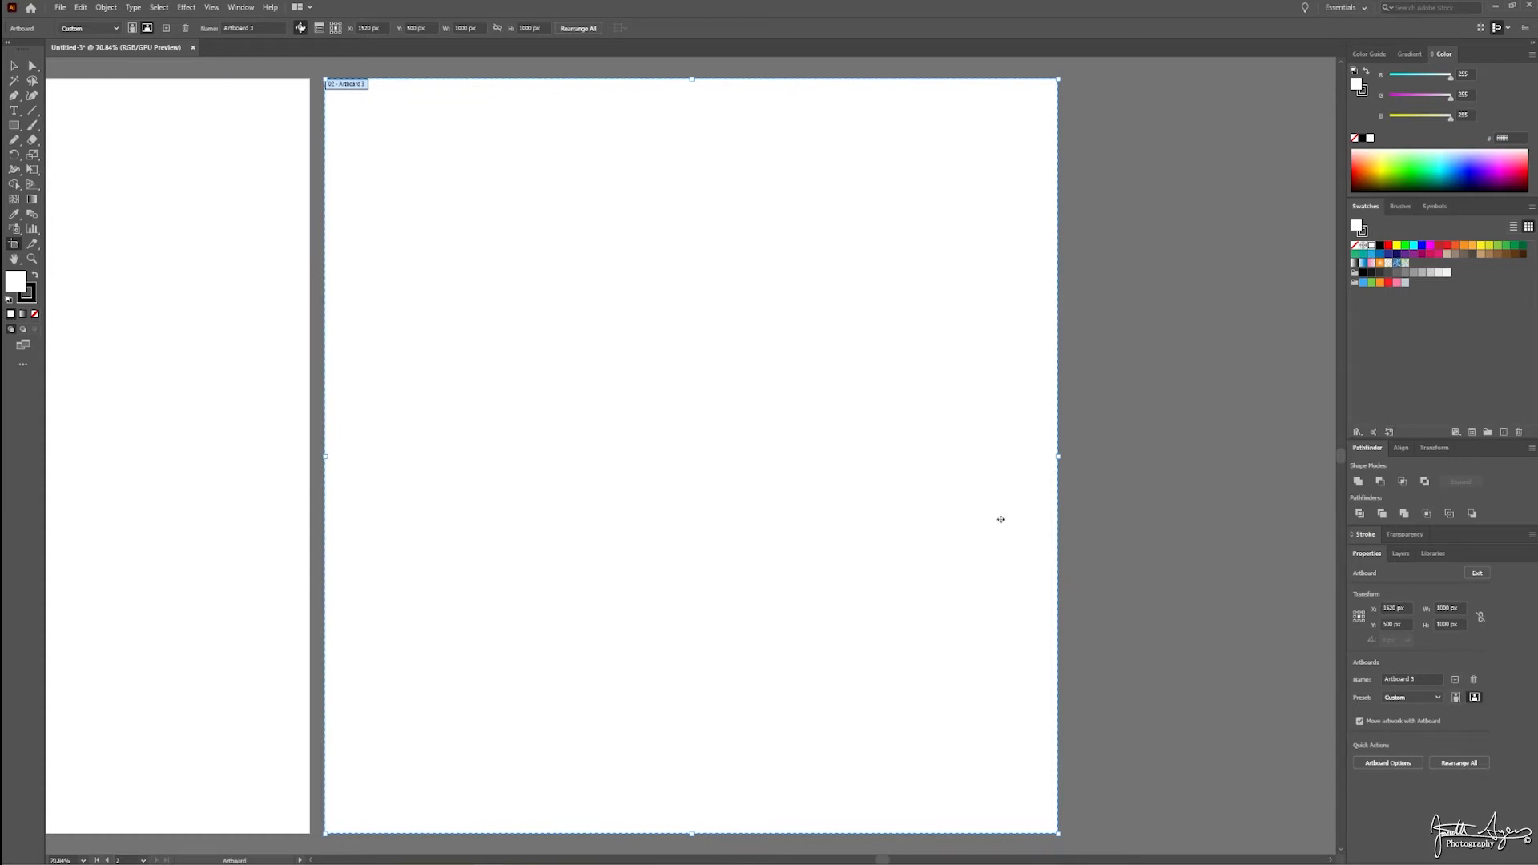
left_click_drag(680, 431, 1109, 440)
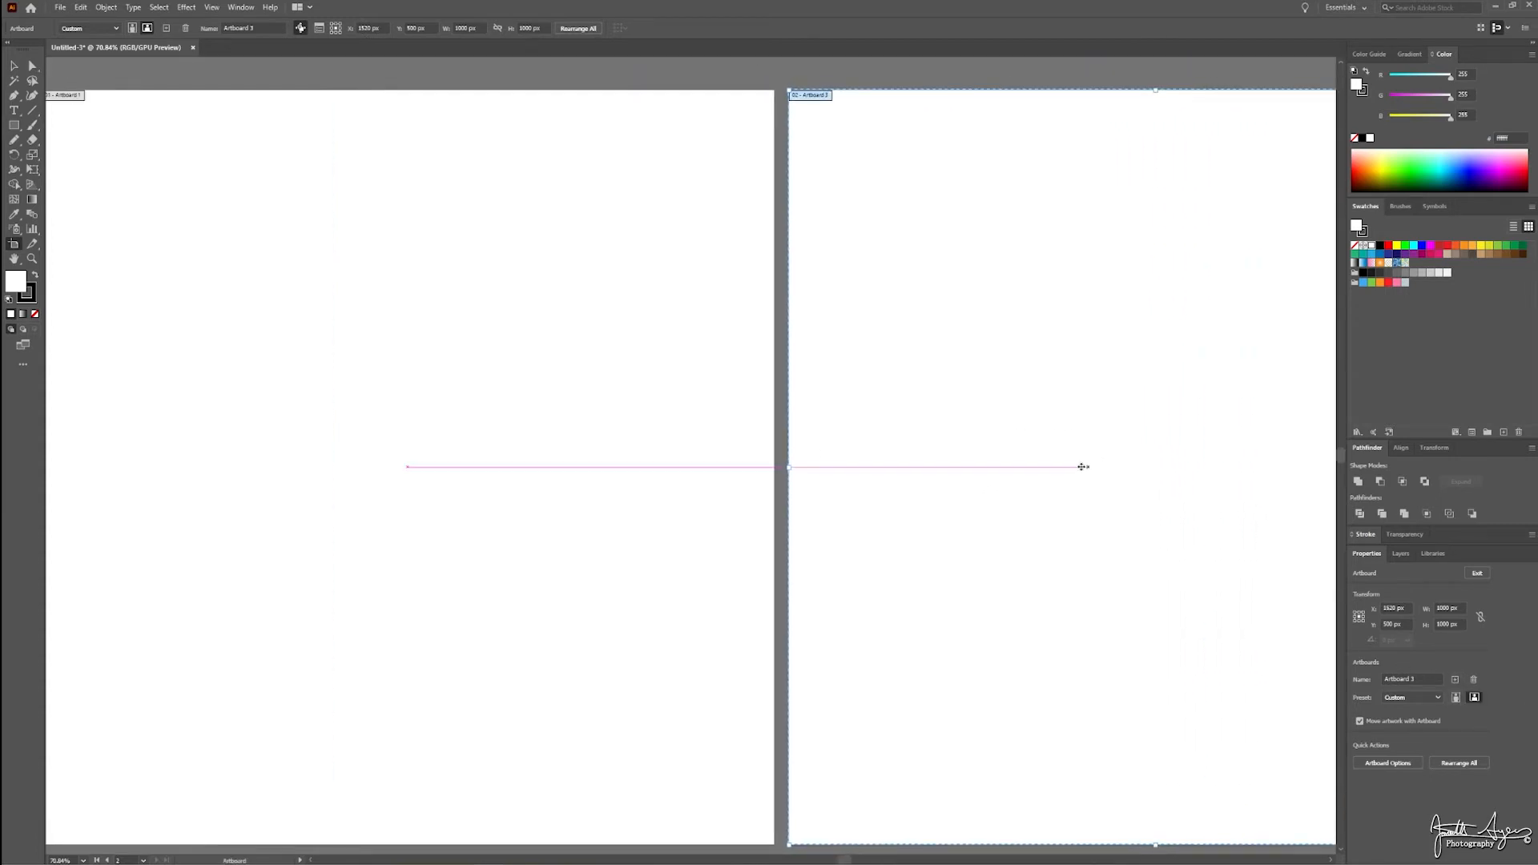
scroll(806, 491, "down", 2)
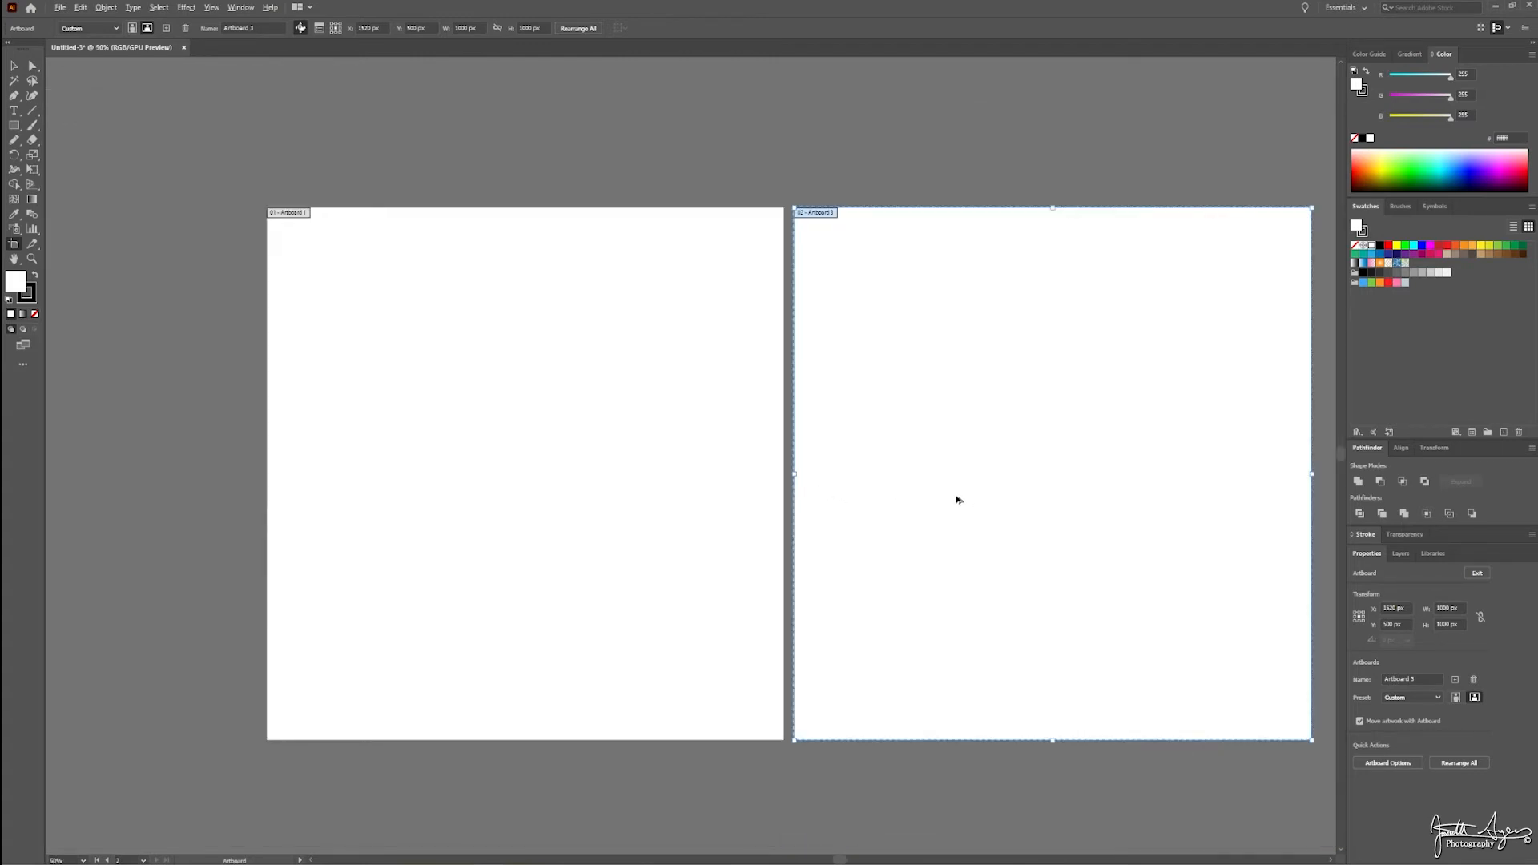
left_click_drag(968, 464, 926, 483)
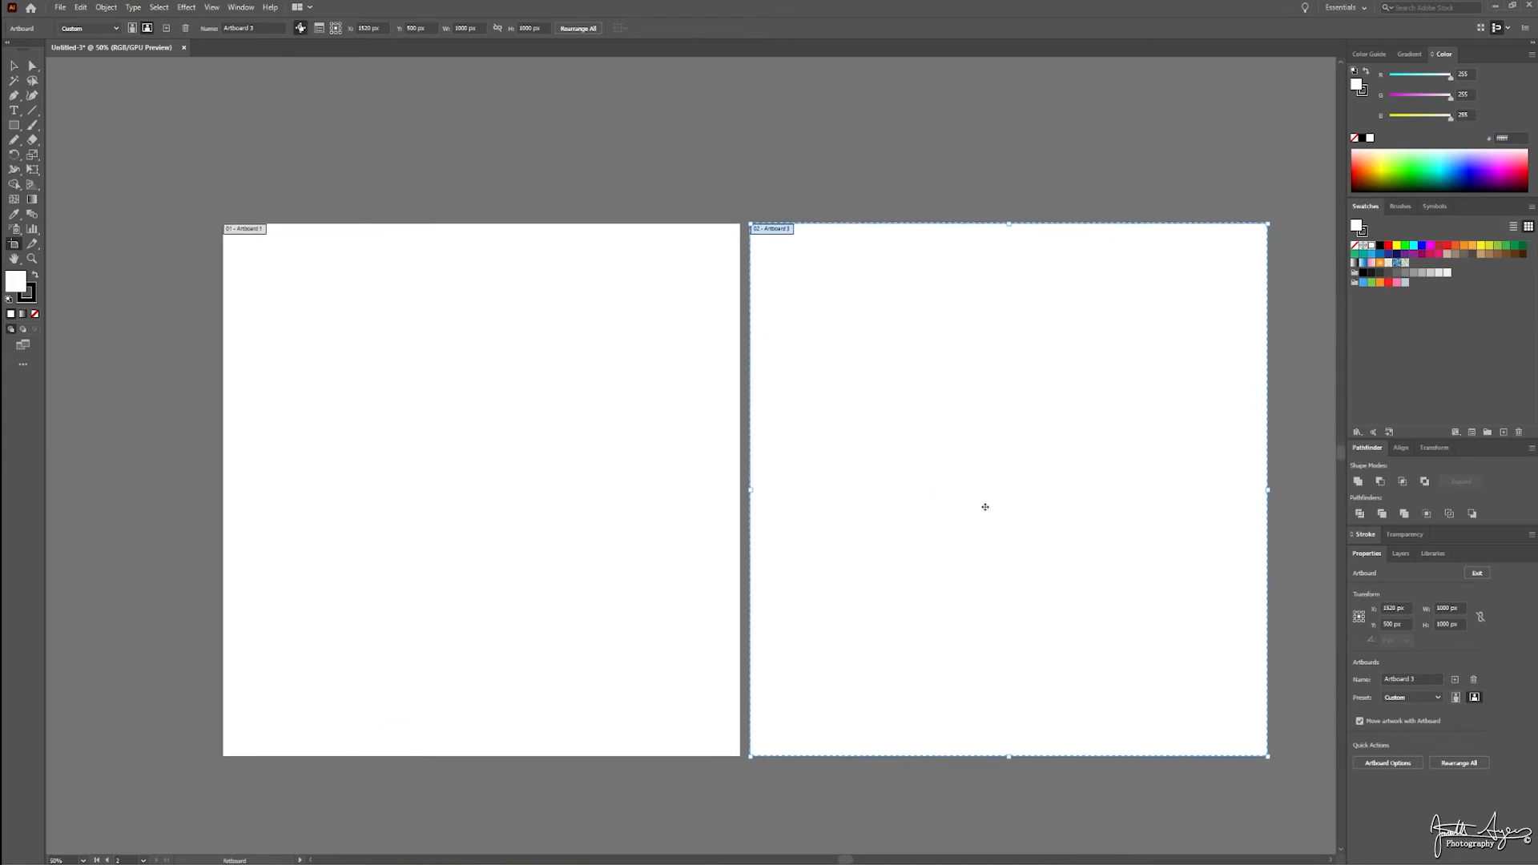
left_click(1454, 679)
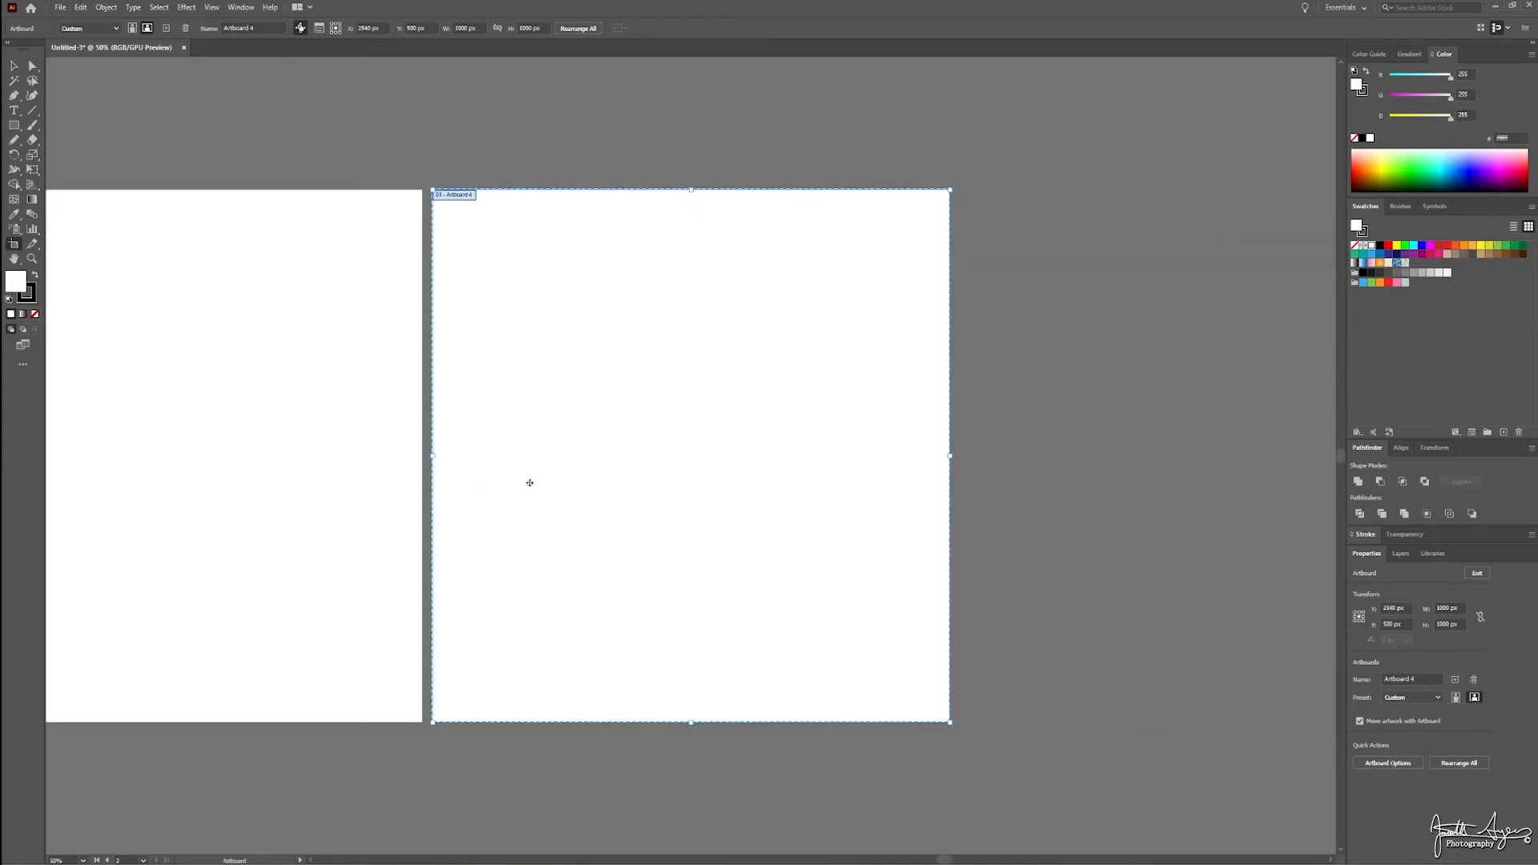
left_click_drag(442, 469, 830, 437)
scroll(766, 439, "down", 4)
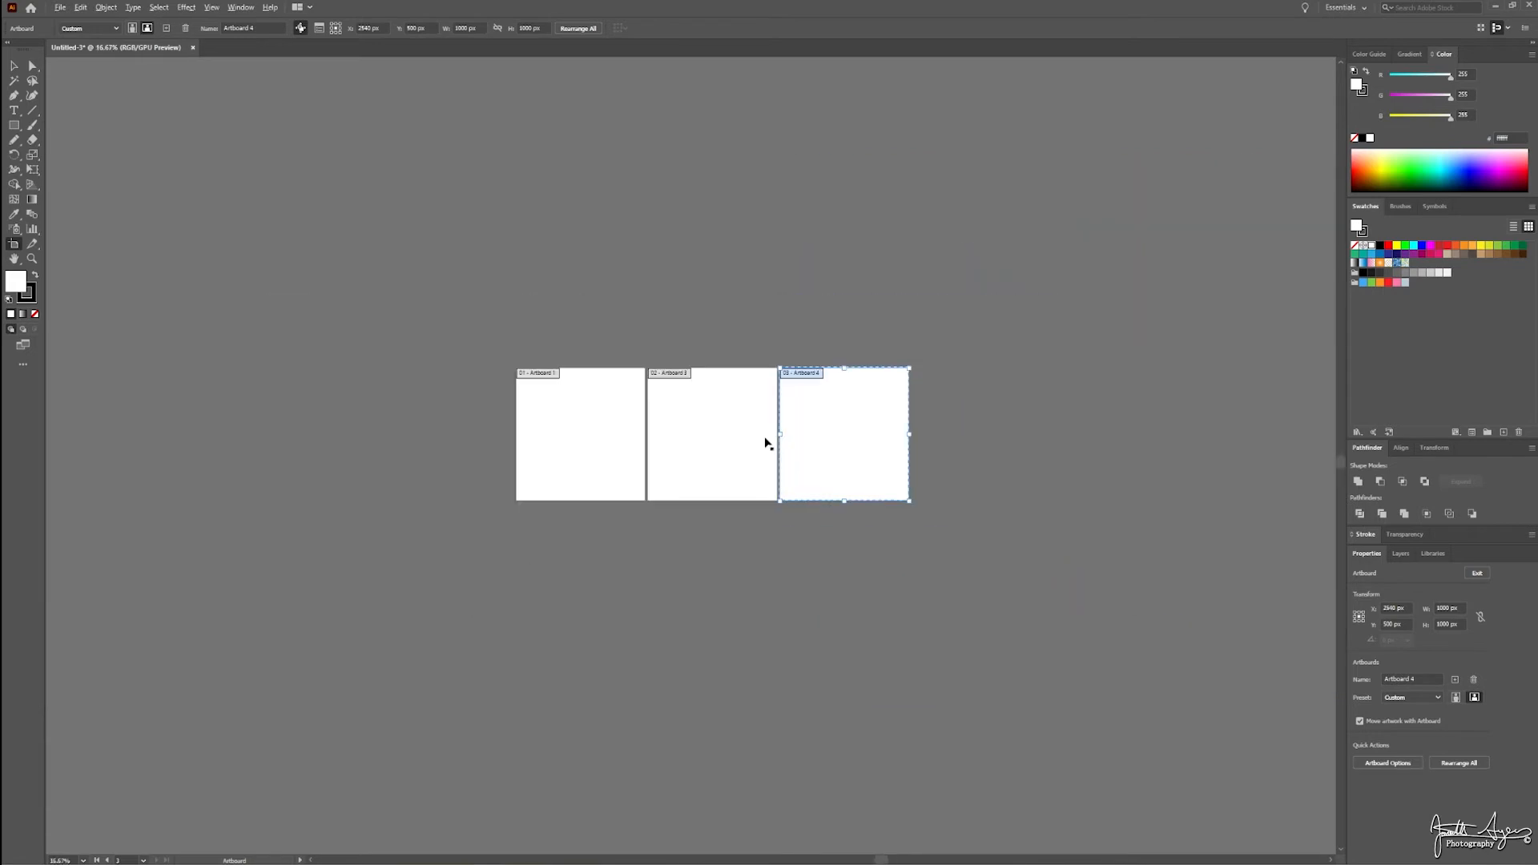
Add two more artboards at the end of the row and delete the last one.
left_click(1454, 679)
left_click(1455, 679)
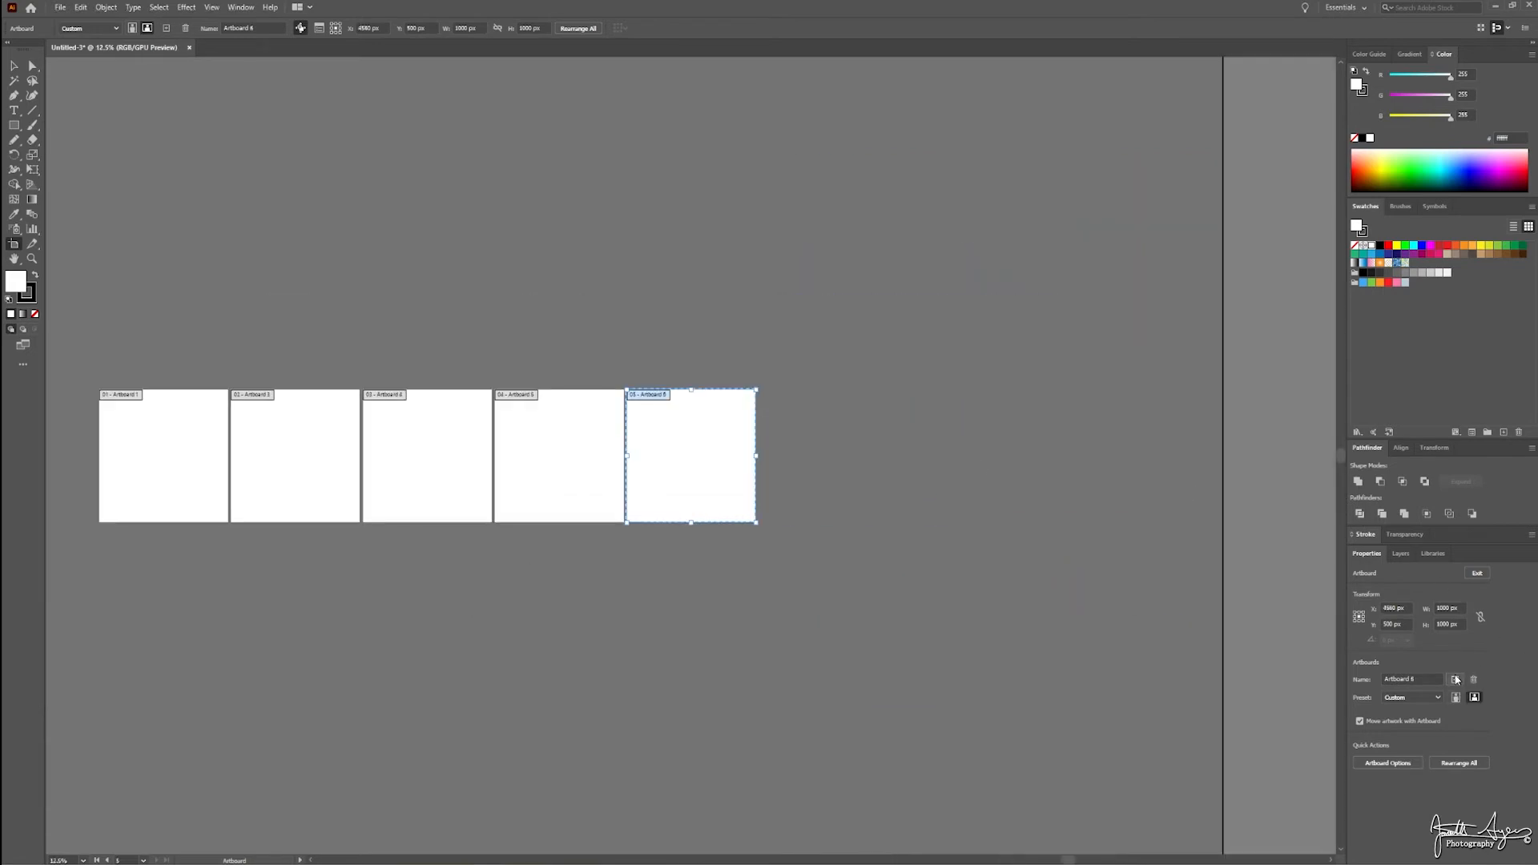
left_click_drag(611, 583, 900, 622)
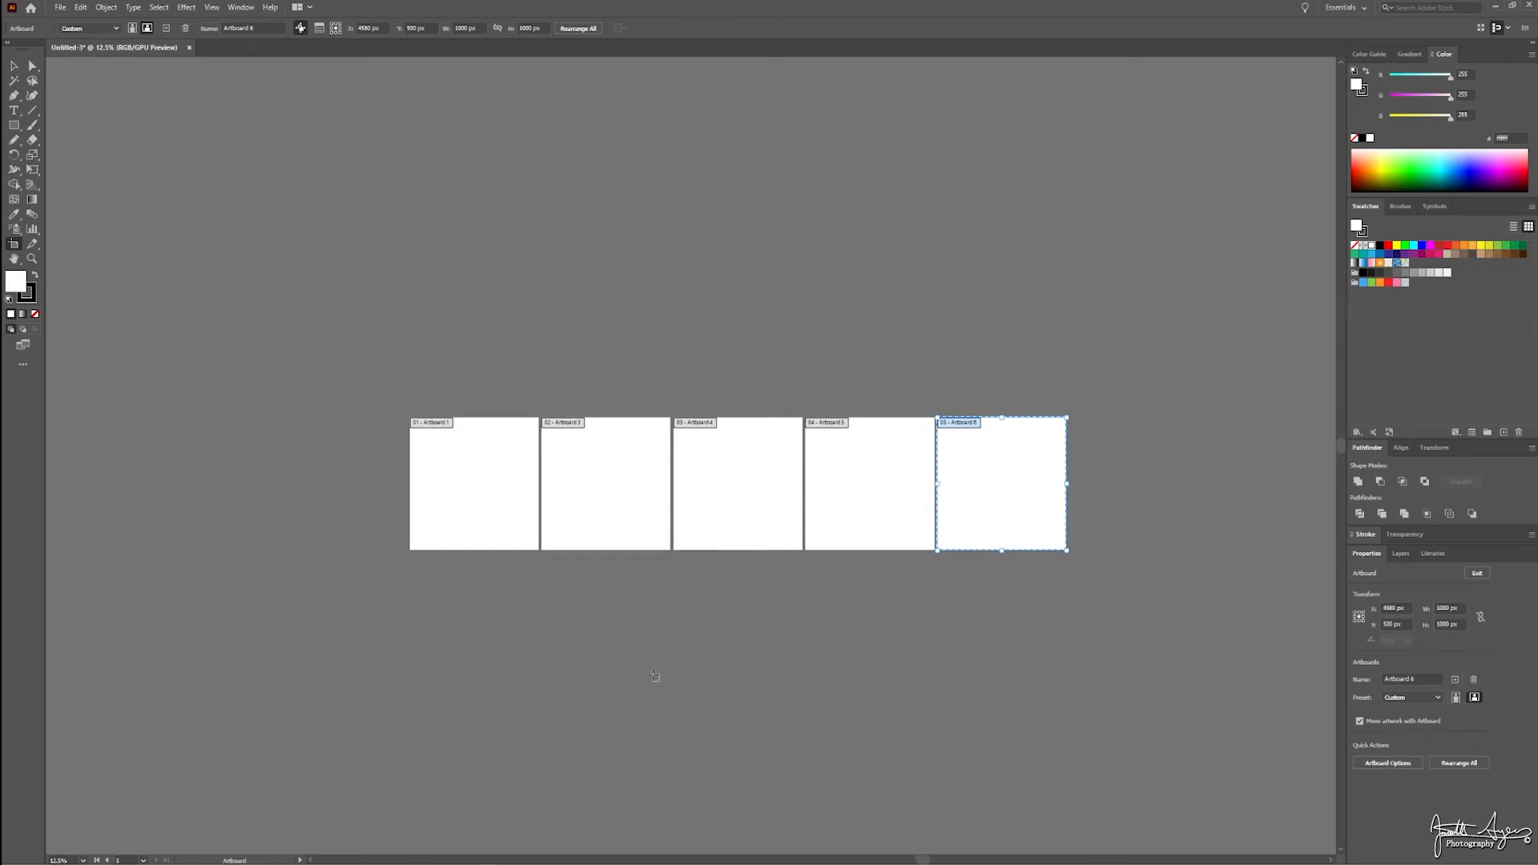
key("Delete")
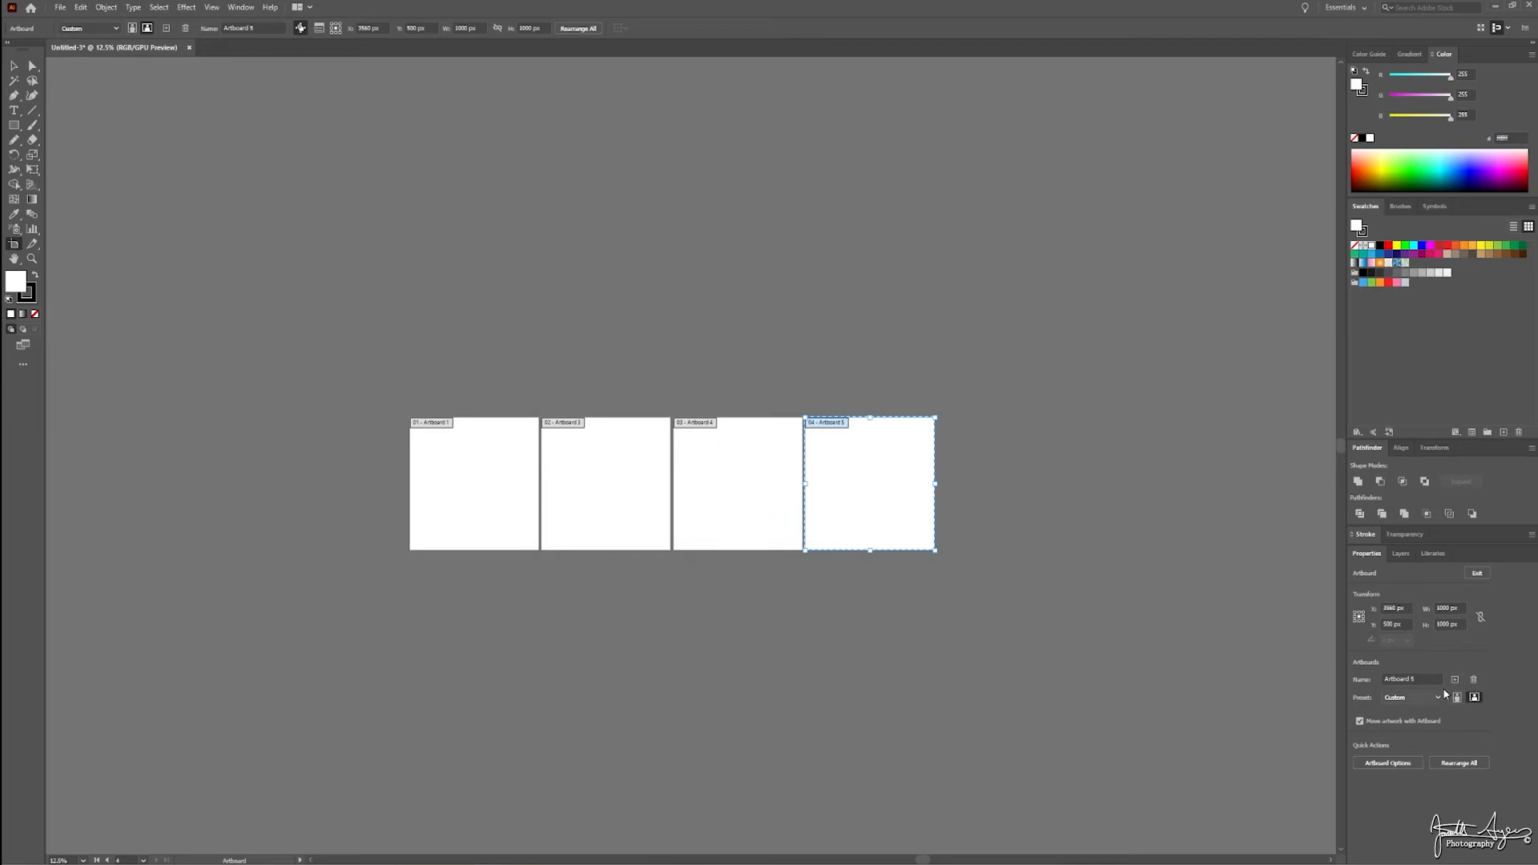
Rearrange all artboards using the grid-by-row layout.
left_click(1459, 763)
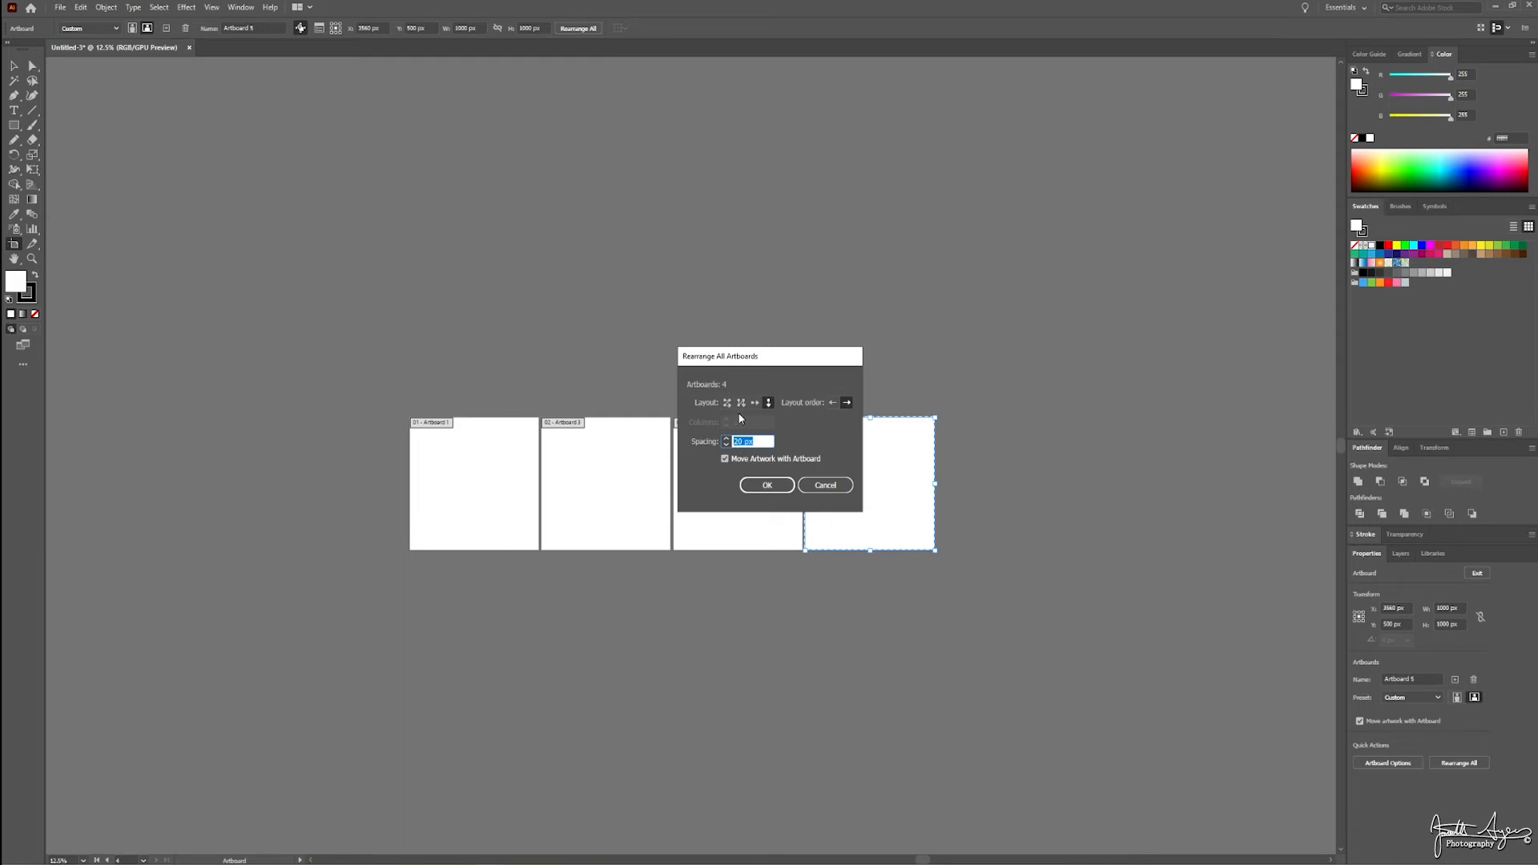
left_click(726, 403)
left_click(767, 485)
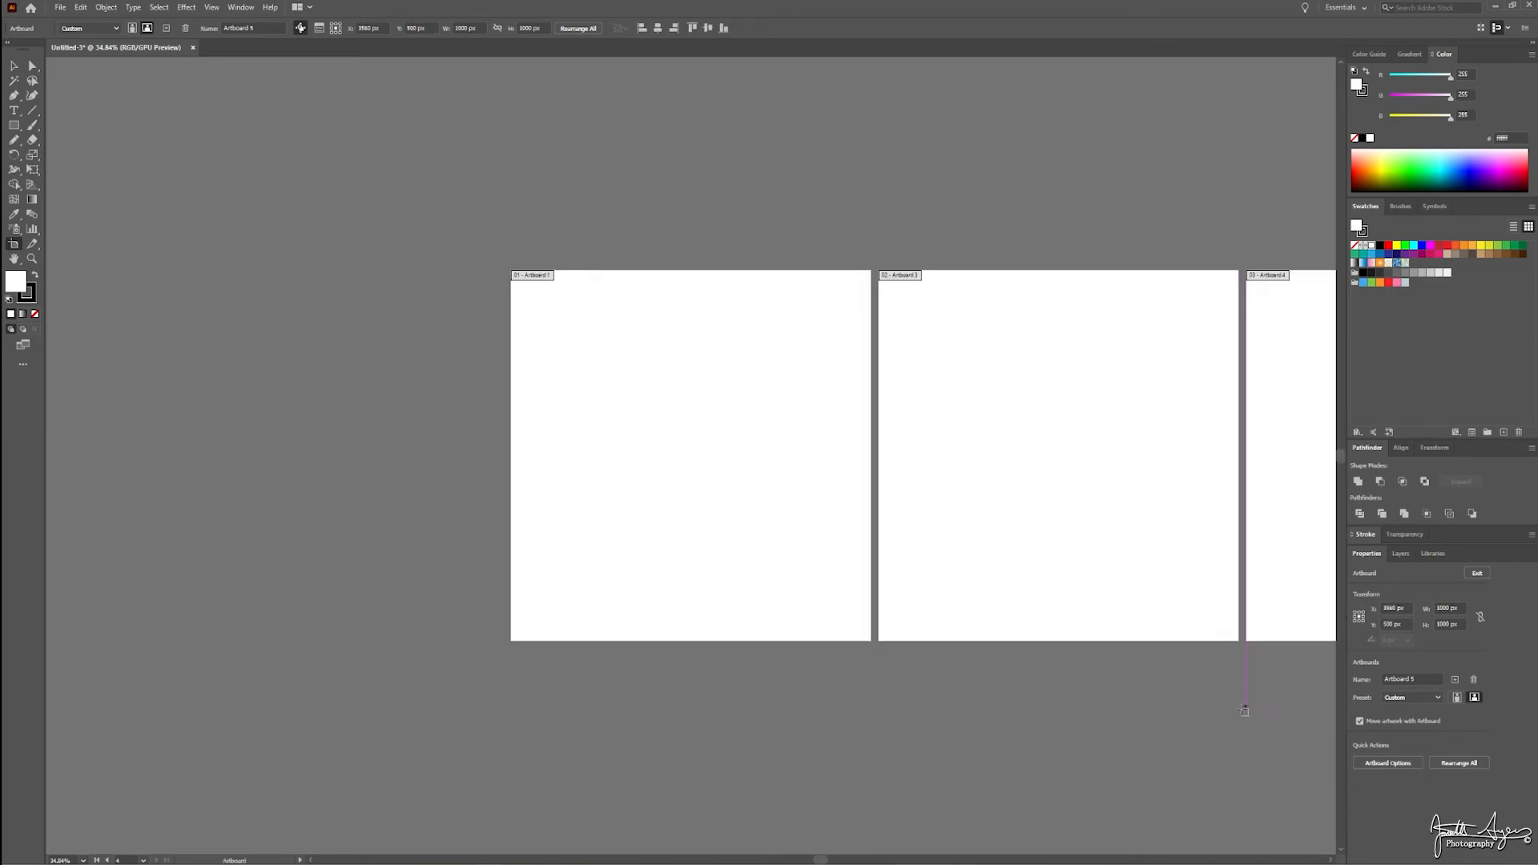
Rearrange all artboards in a grid-by-column layout with 3 rows and 20 px spacing.
left_click_drag(1246, 710, 921, 660)
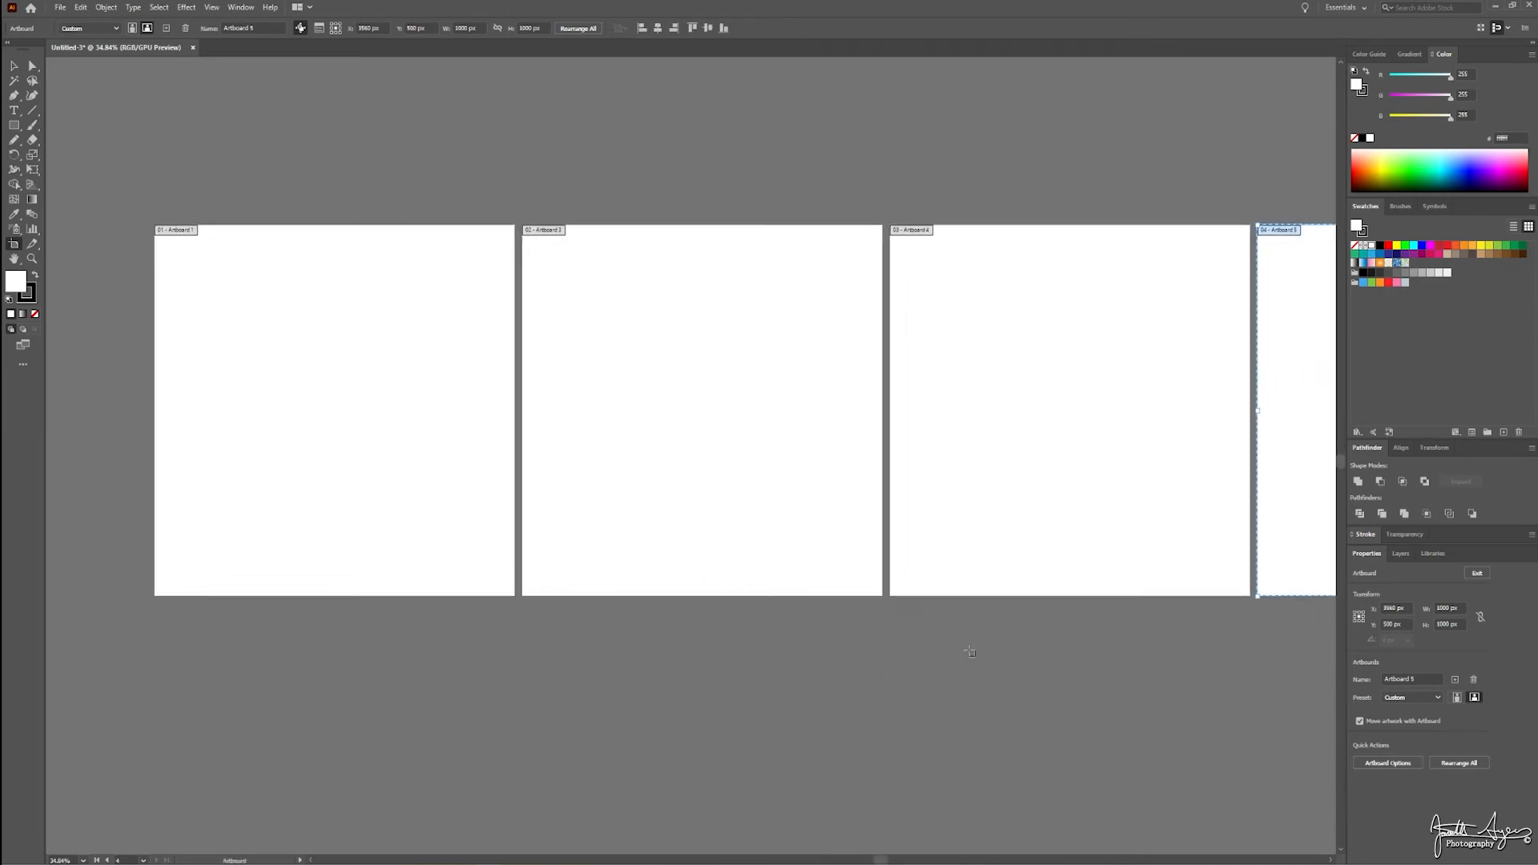
scroll(1046, 624, "down", 3)
left_click_drag(1171, 663, 1061, 667)
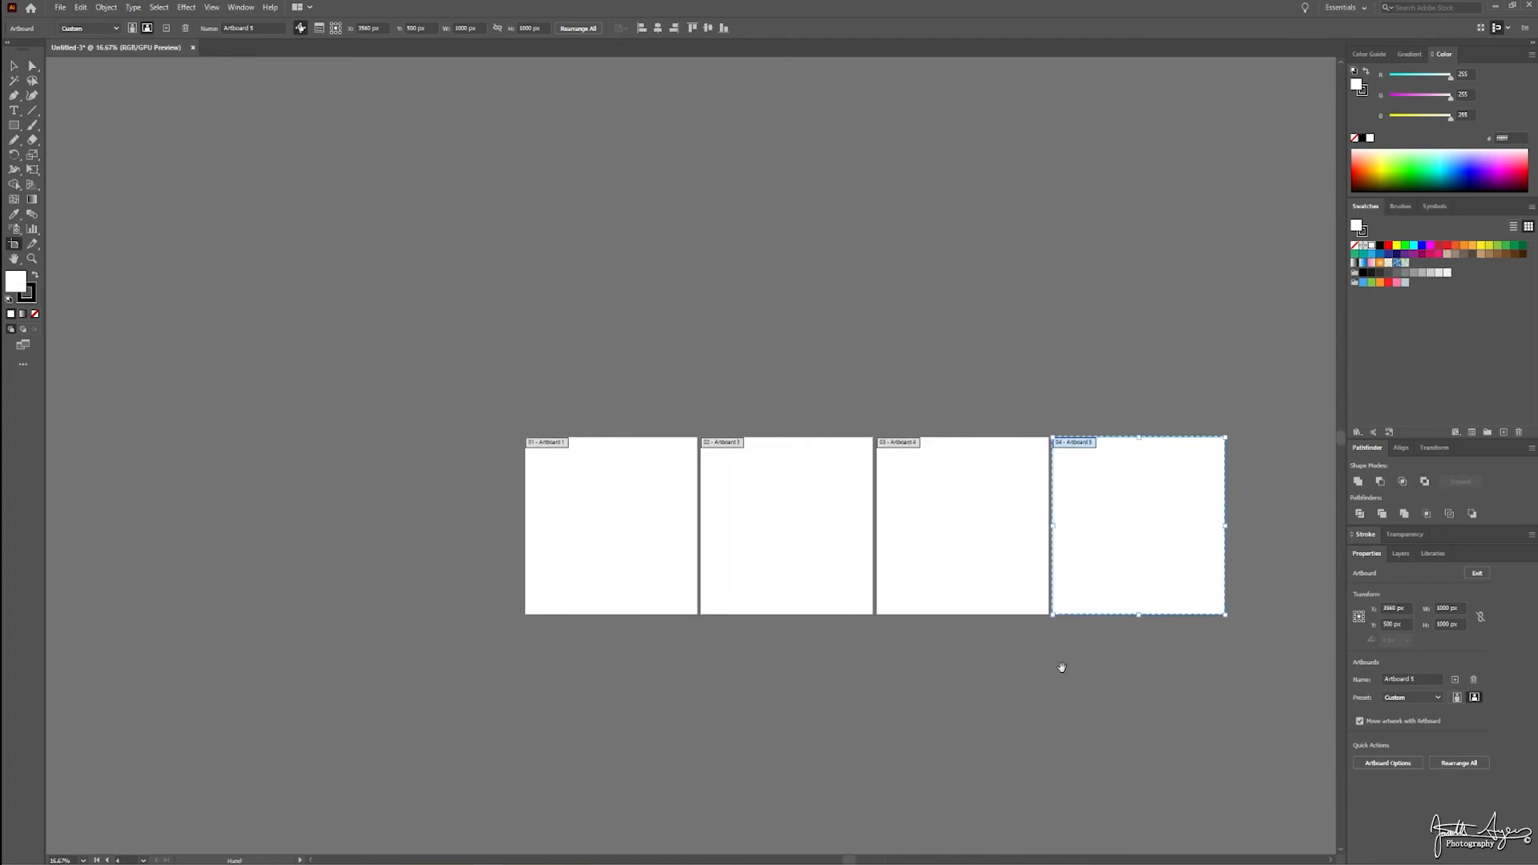
left_click(1459, 762)
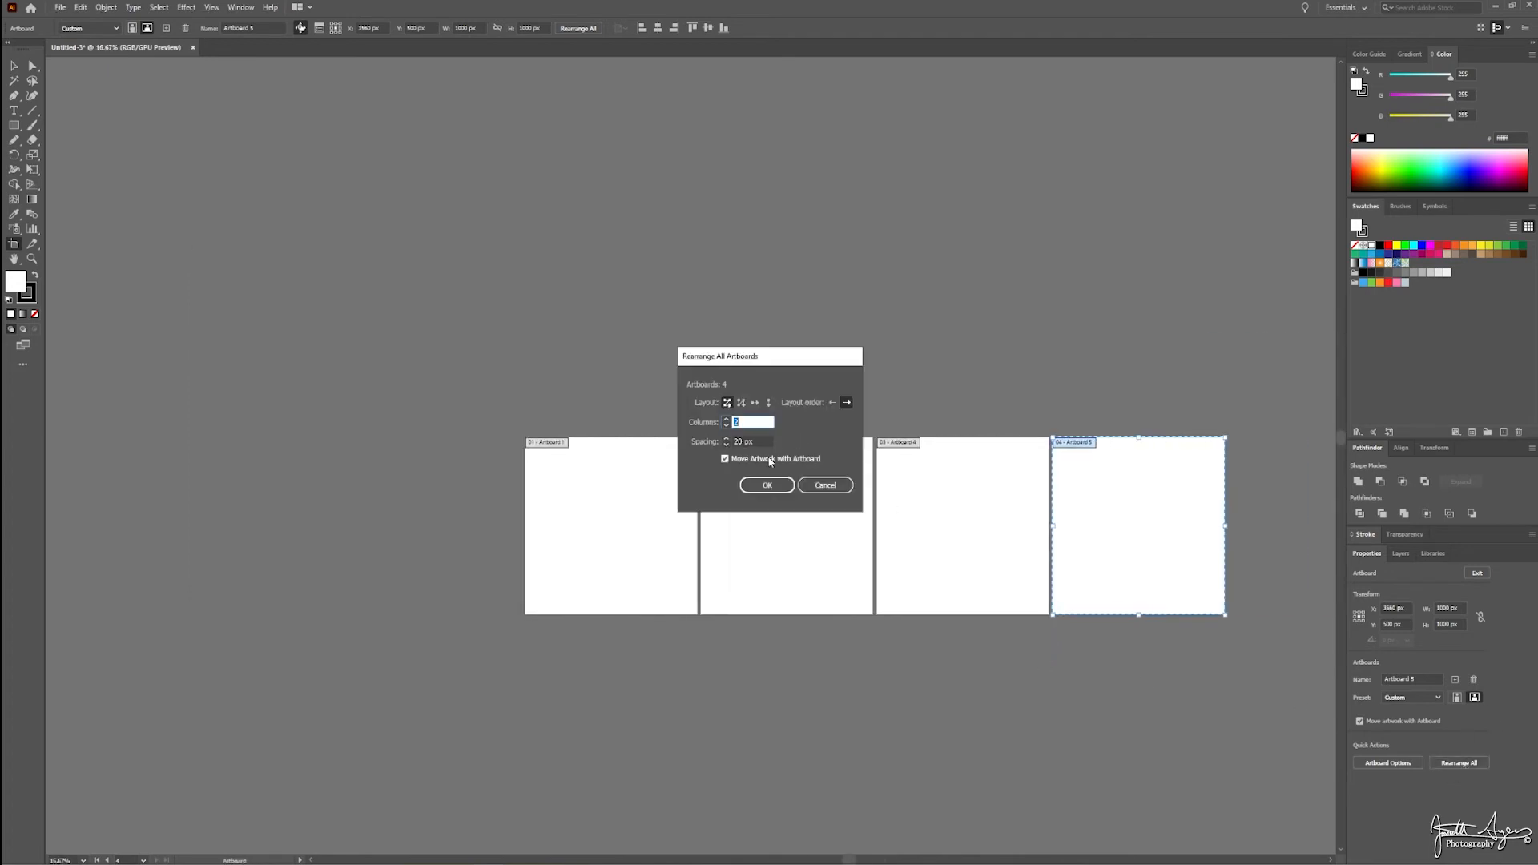
left_click(742, 404)
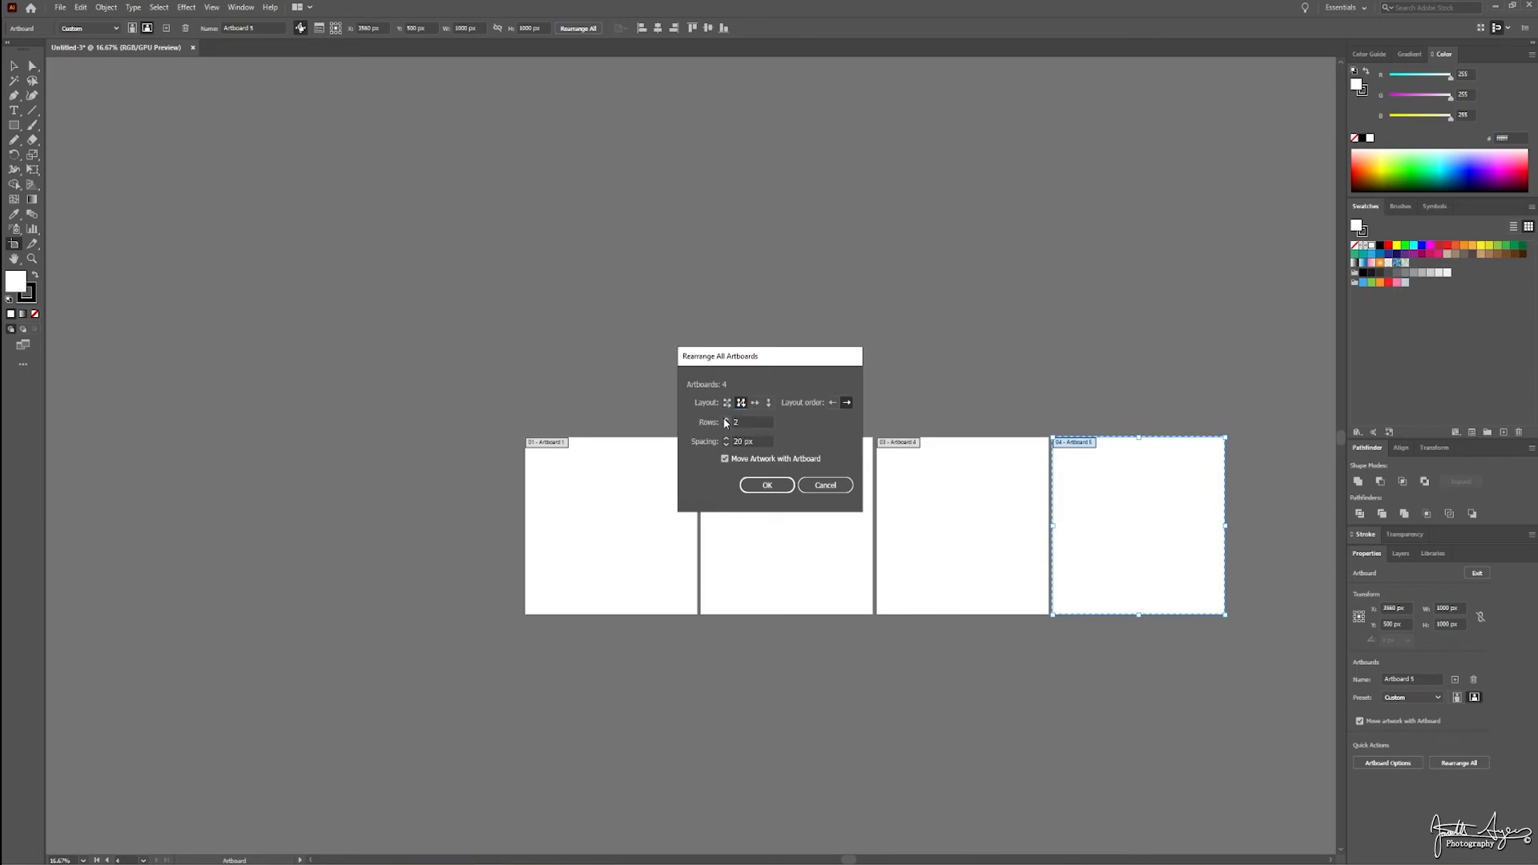
left_click(726, 420)
left_click(767, 486)
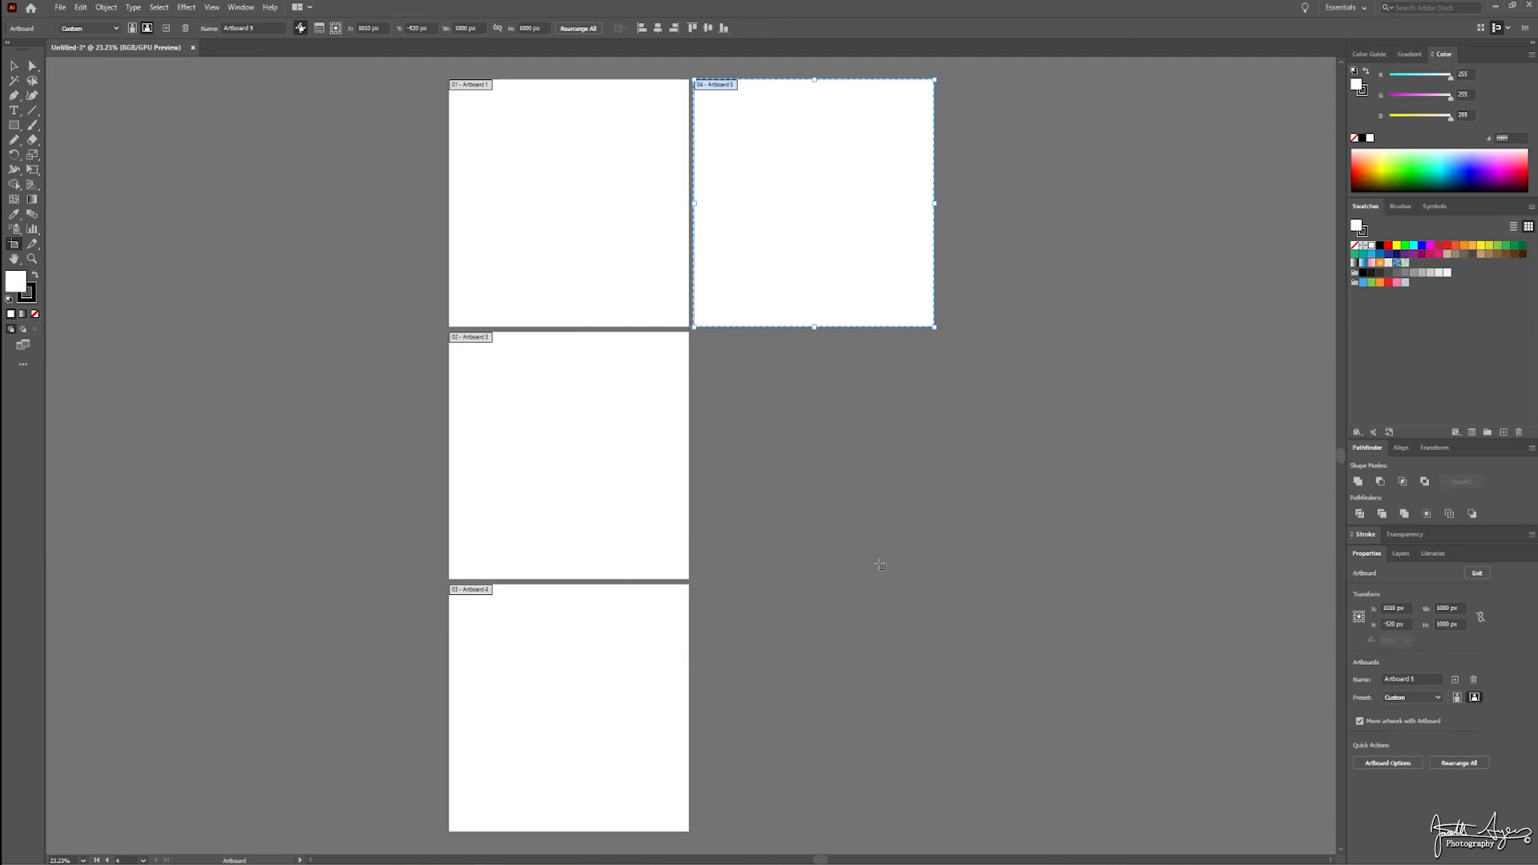
left_click(1448, 767)
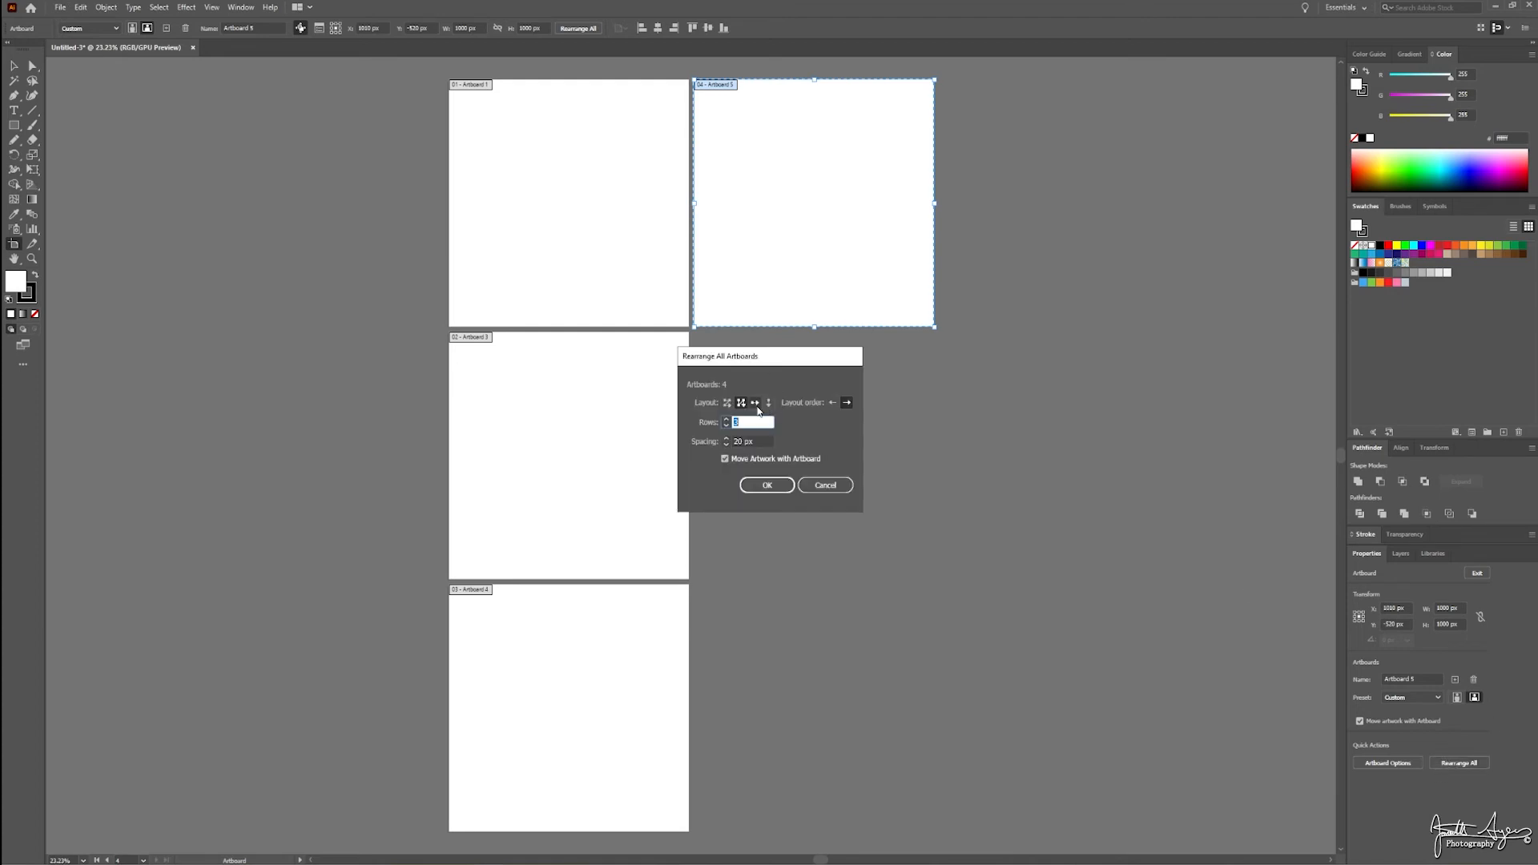
left_click(755, 402)
left_click(768, 403)
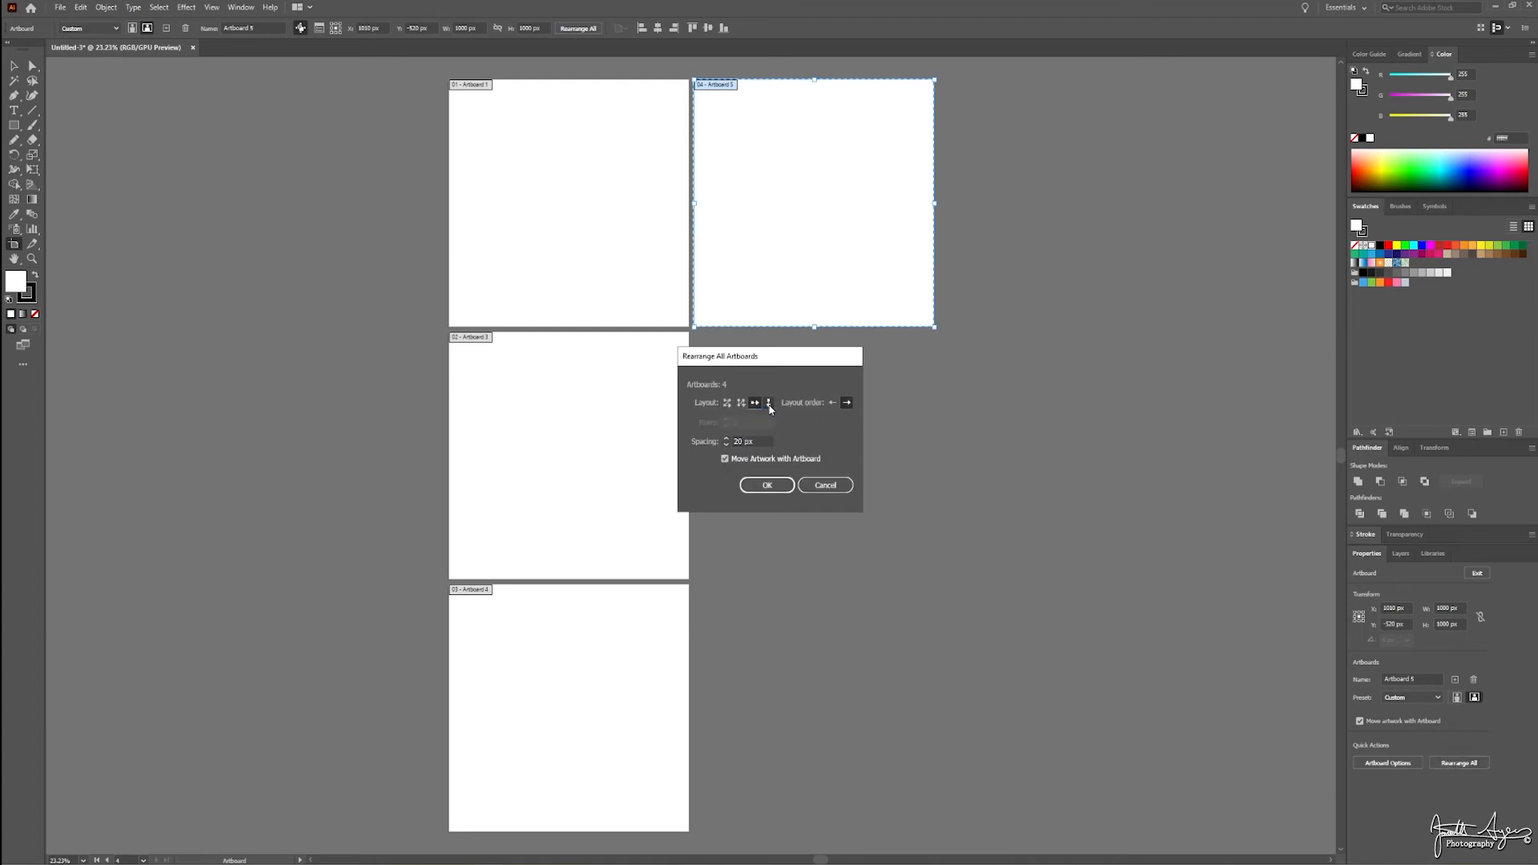
left_click(729, 403)
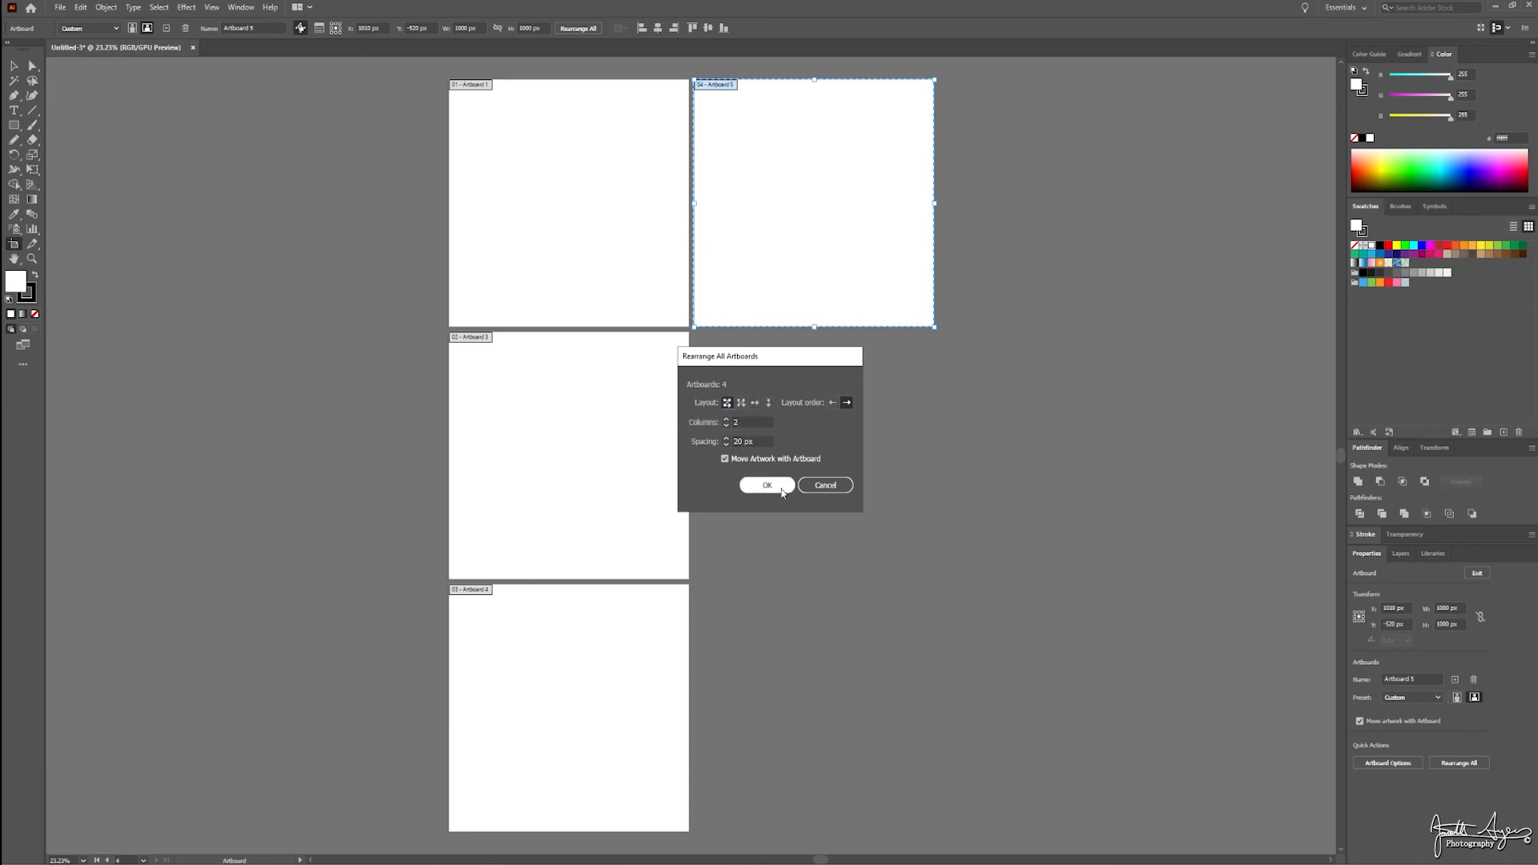
left_click(825, 484)
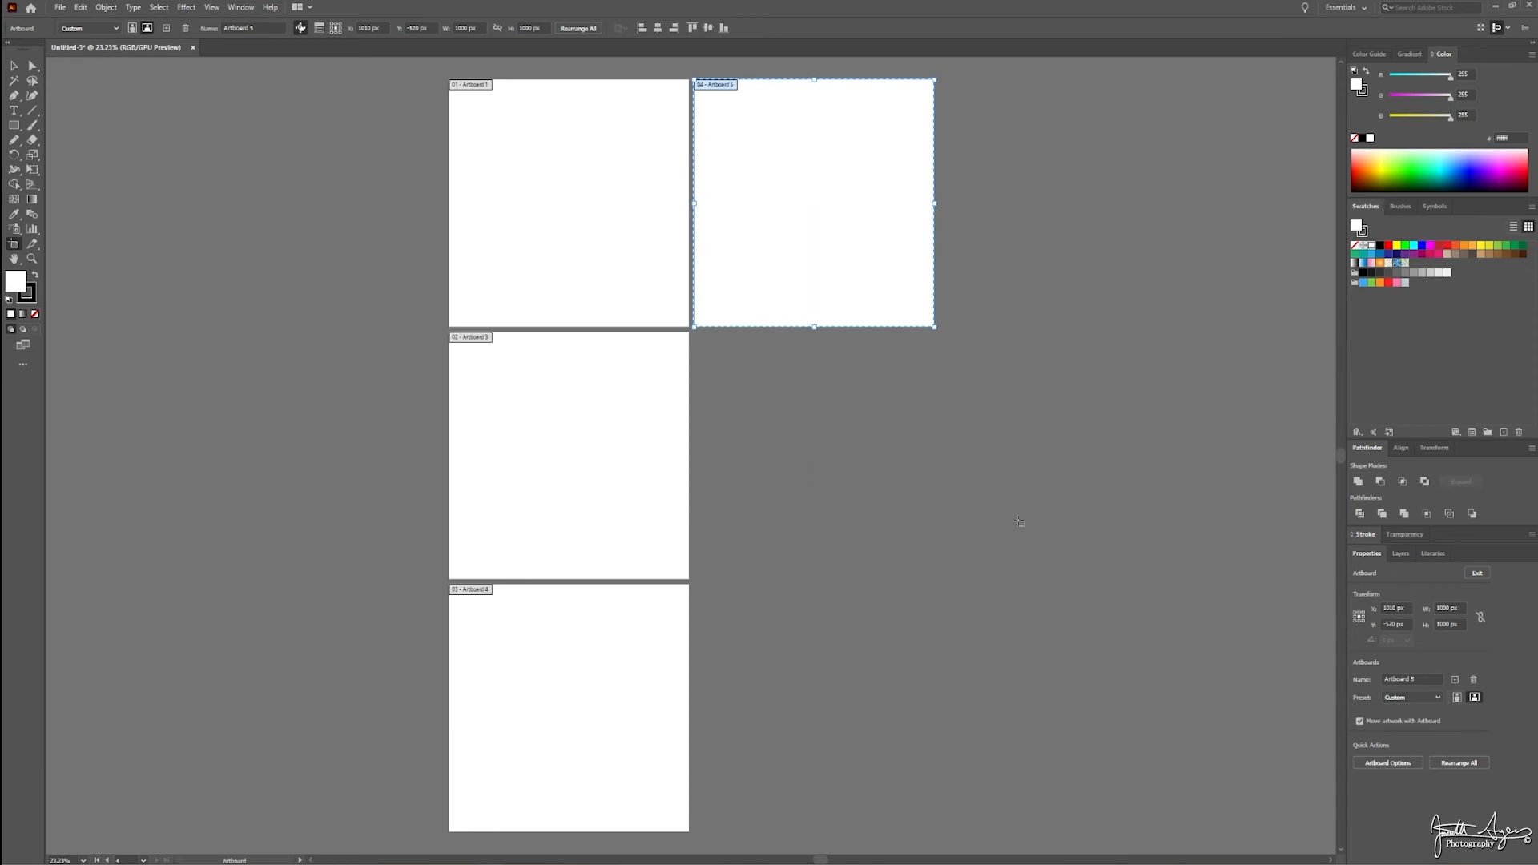
Delete every artboard except the first one and leave artboard editing.
left_click(580, 456)
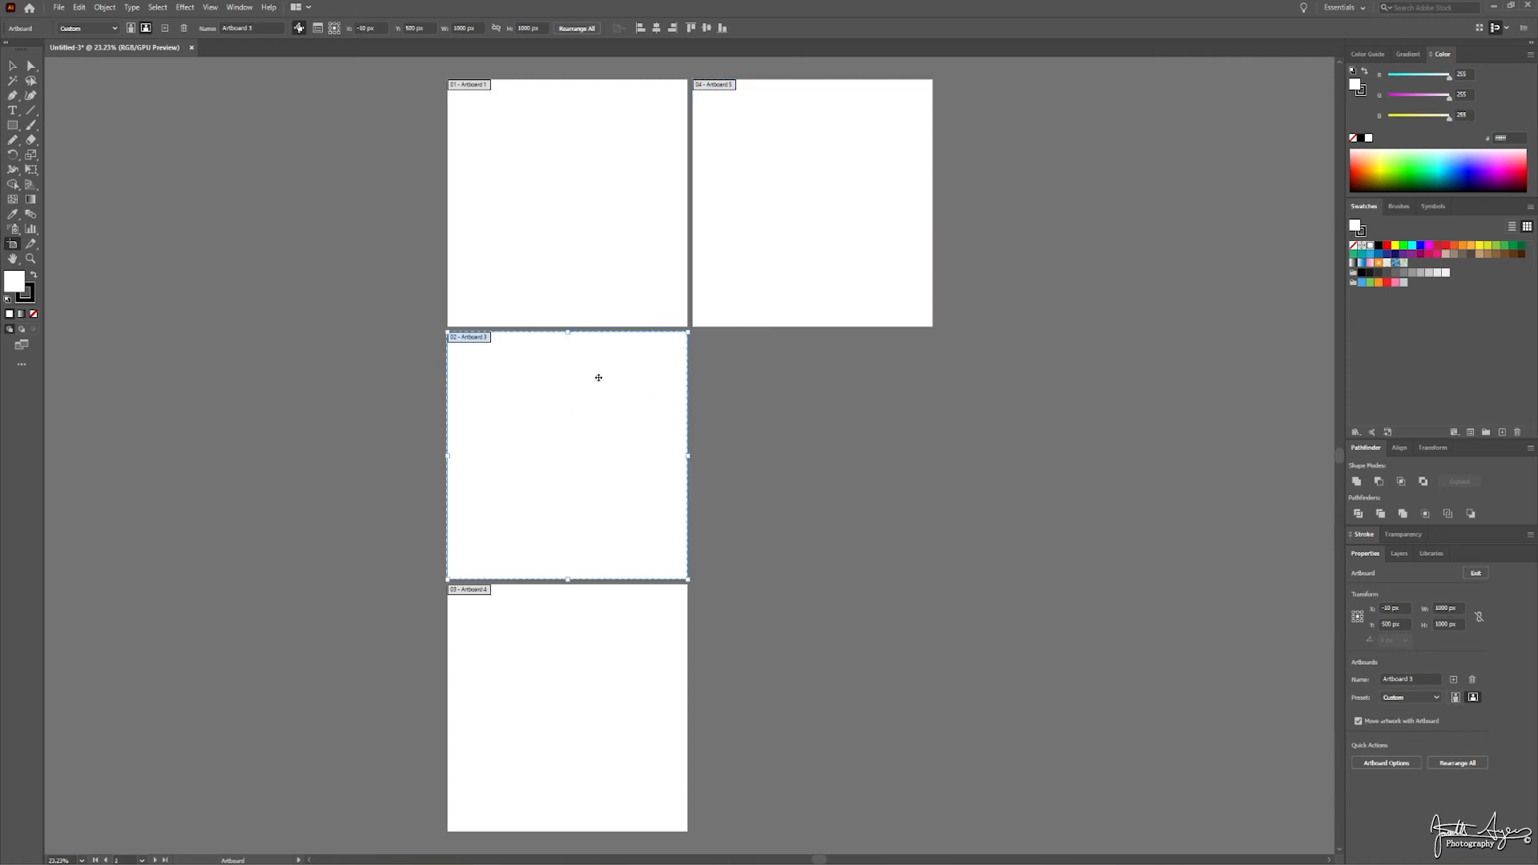
key("Delete")
left_click(604, 640)
key("Delete")
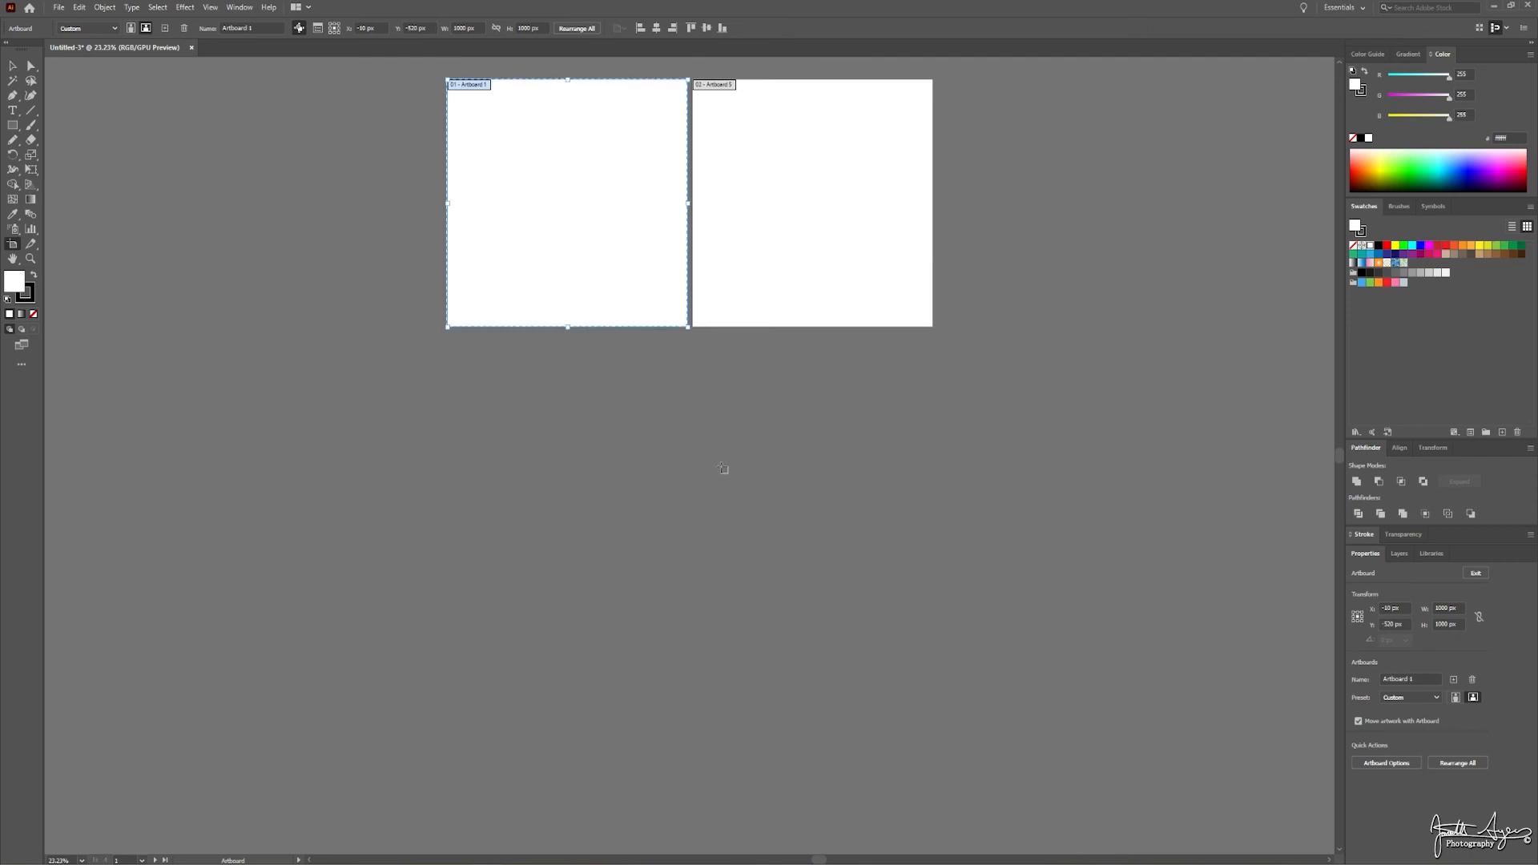
left_click(817, 235)
key("Delete")
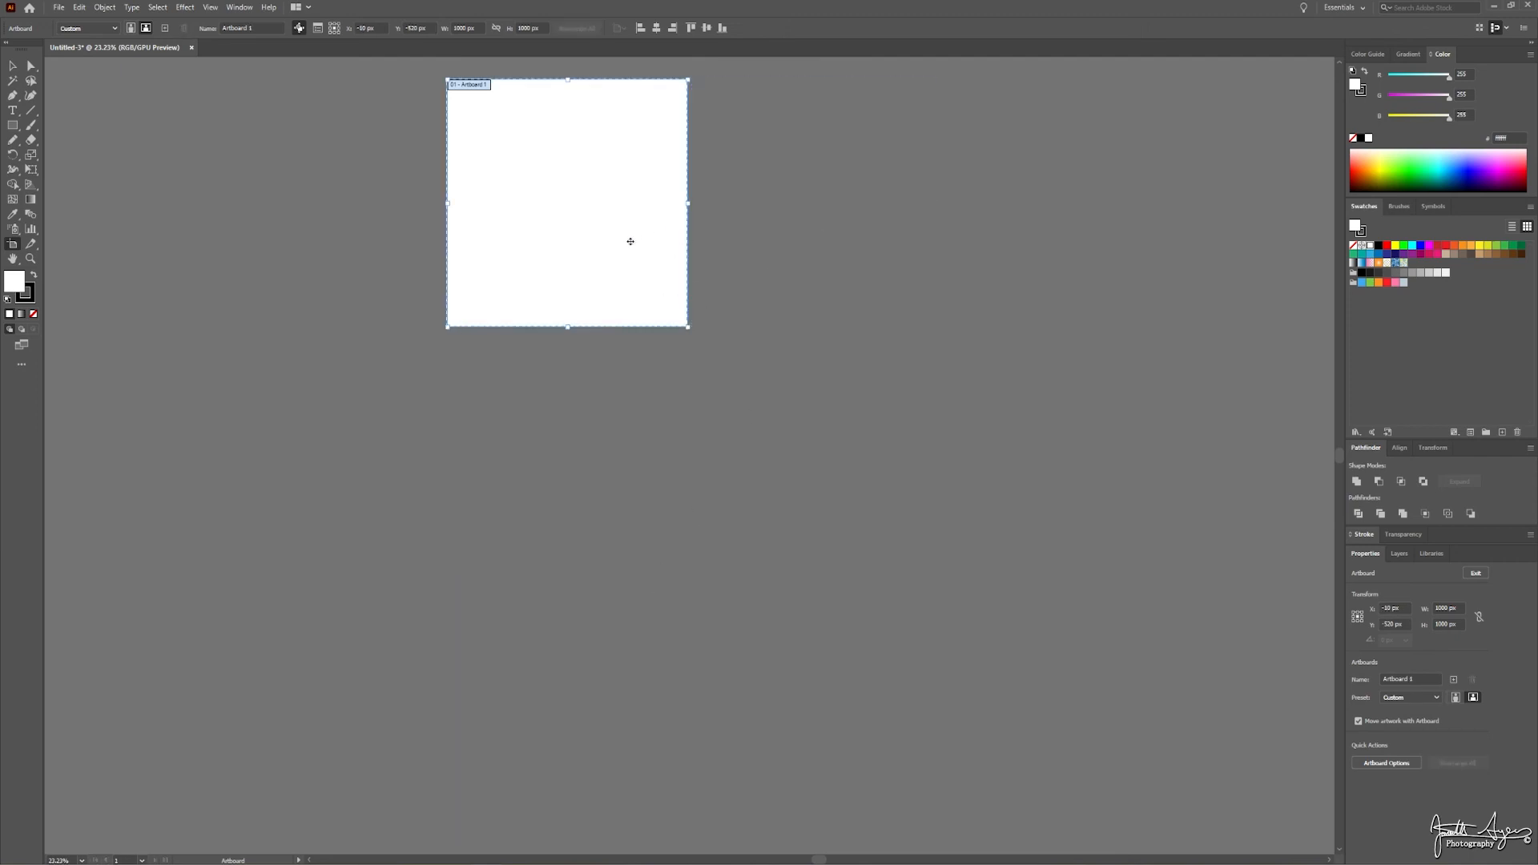
scroll(556, 131, "up", 2)
left_click_drag(556, 144, 632, 366)
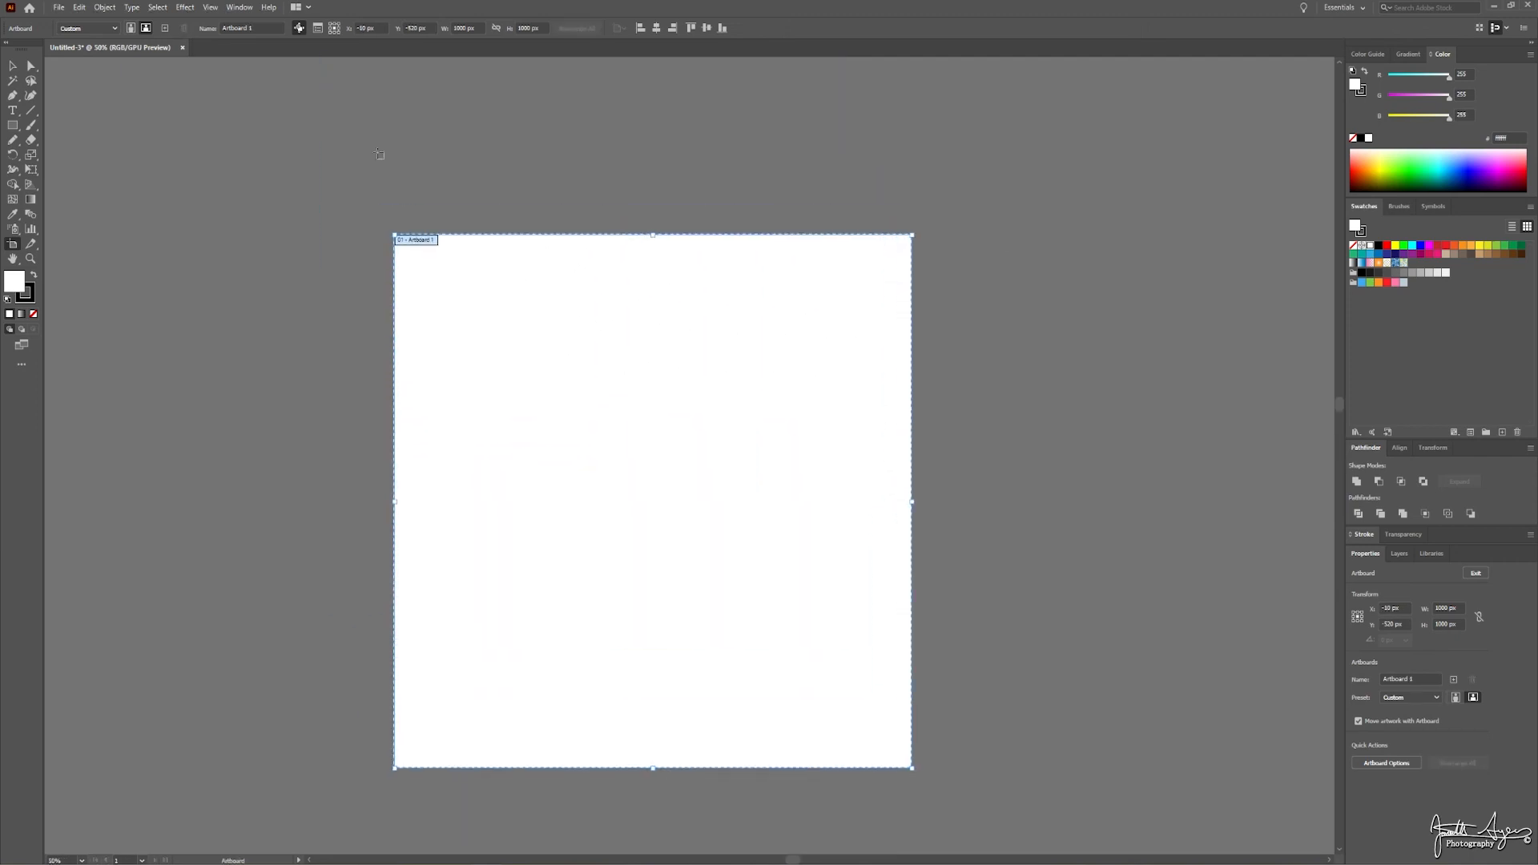
left_click(12, 67)
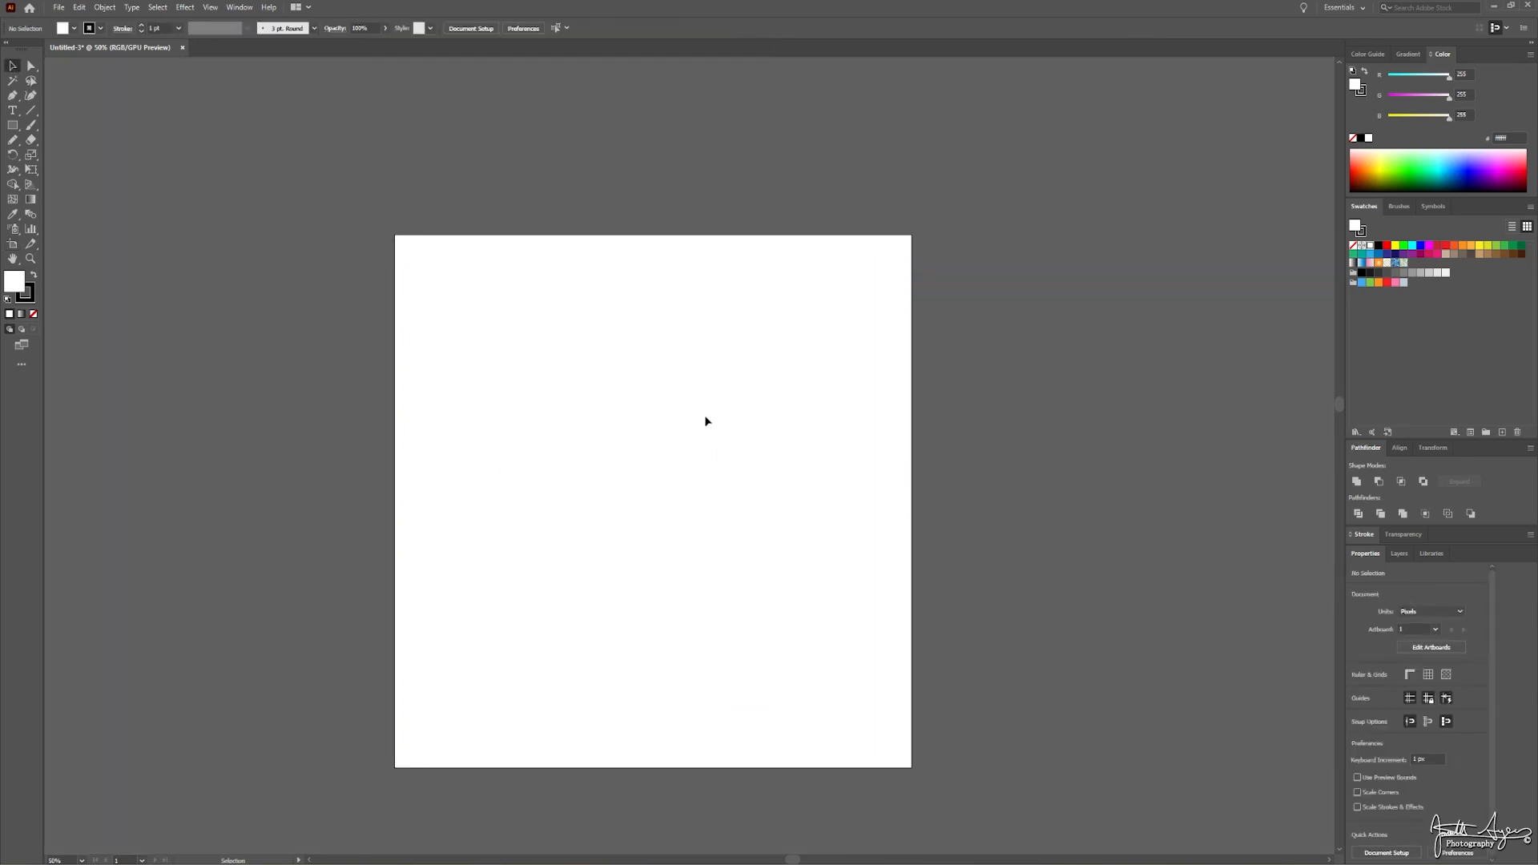
Draw a custom artboard about 967 × 500 px to the left of the existing one, aligned with its top edge.
left_click_drag(346, 354, 716, 309)
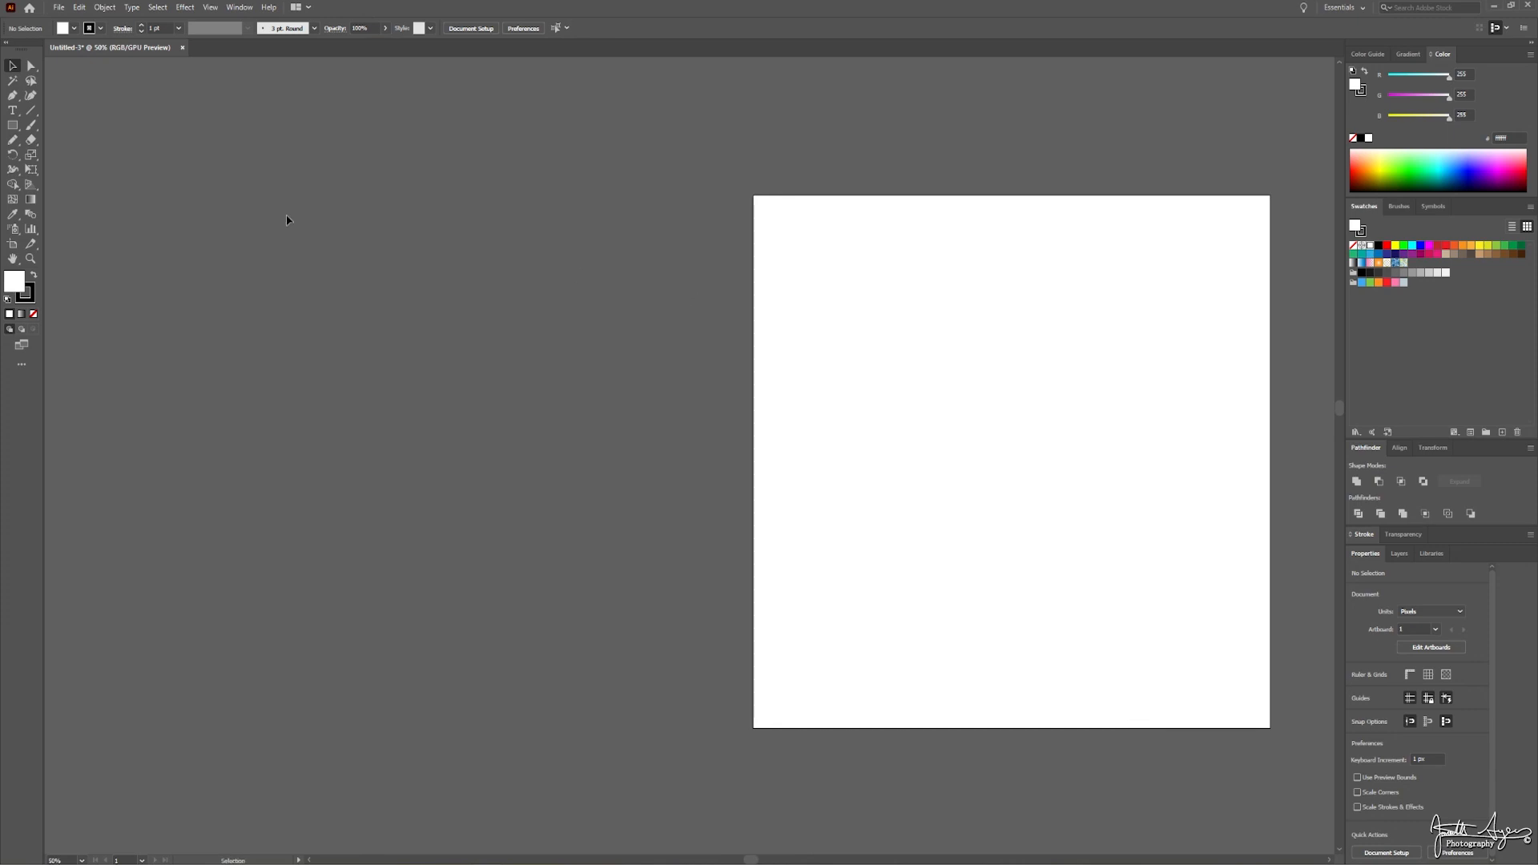
left_click(12, 243)
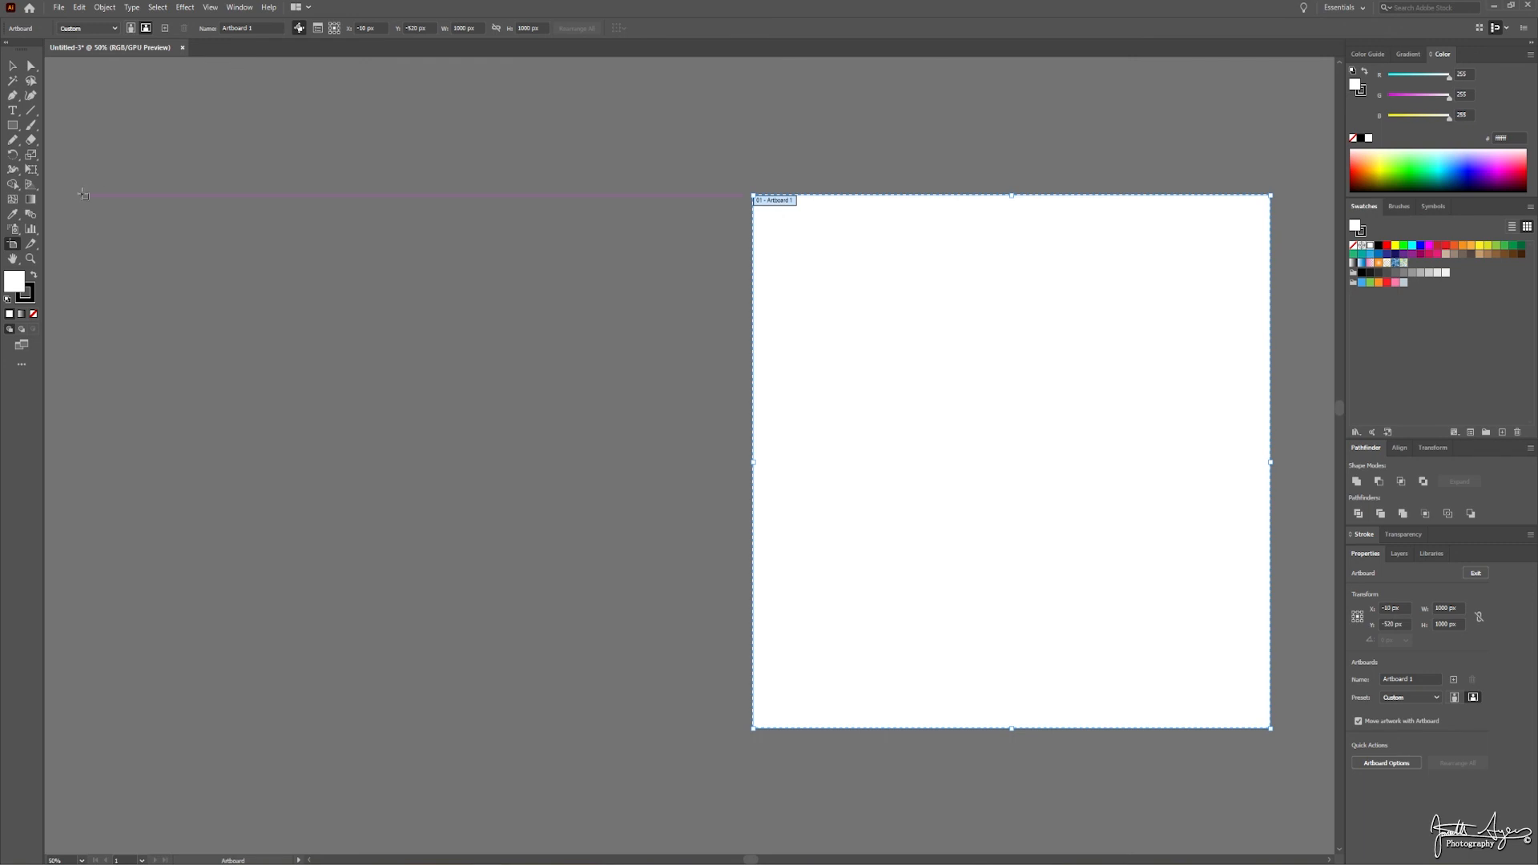
left_click_drag(82, 195, 584, 464)
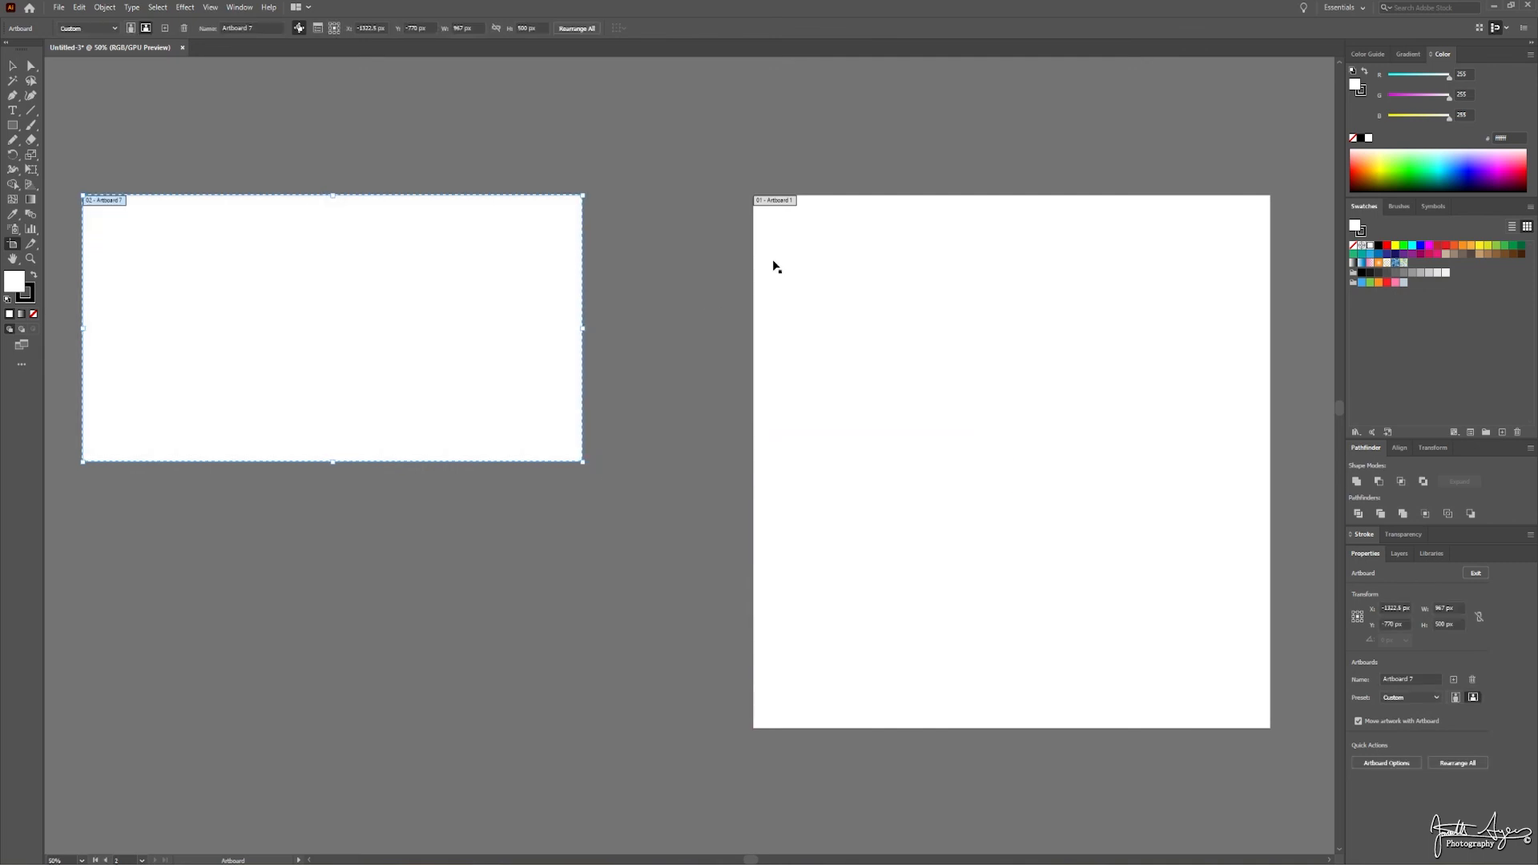